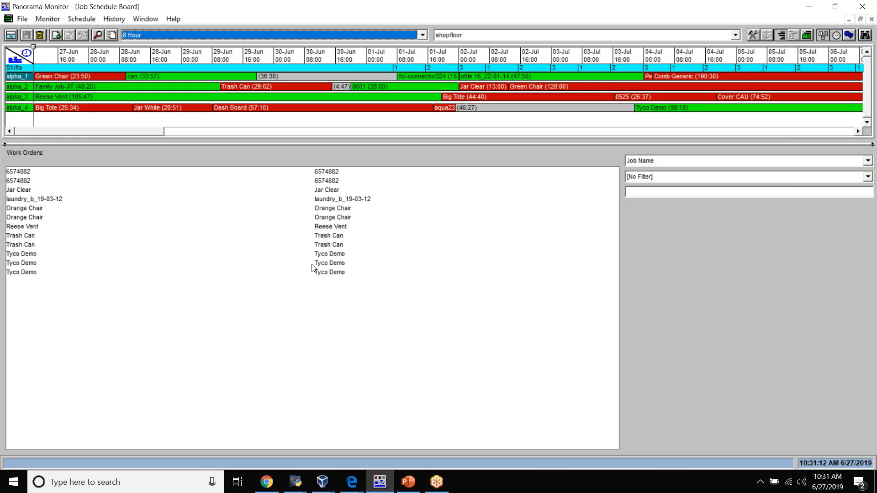
Open the Process Trend/SPC view for machine alpha_1 and plot CycleTime together with Avg Pressure
left_click(48, 20)
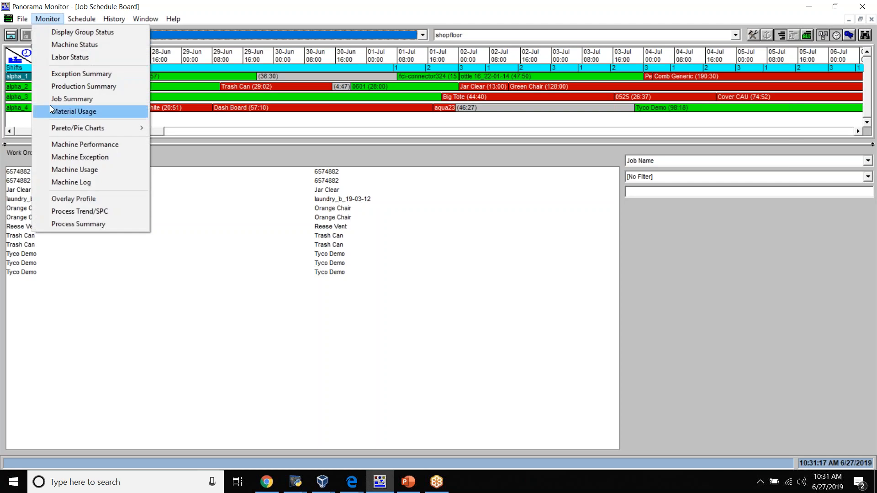
left_click(76, 211)
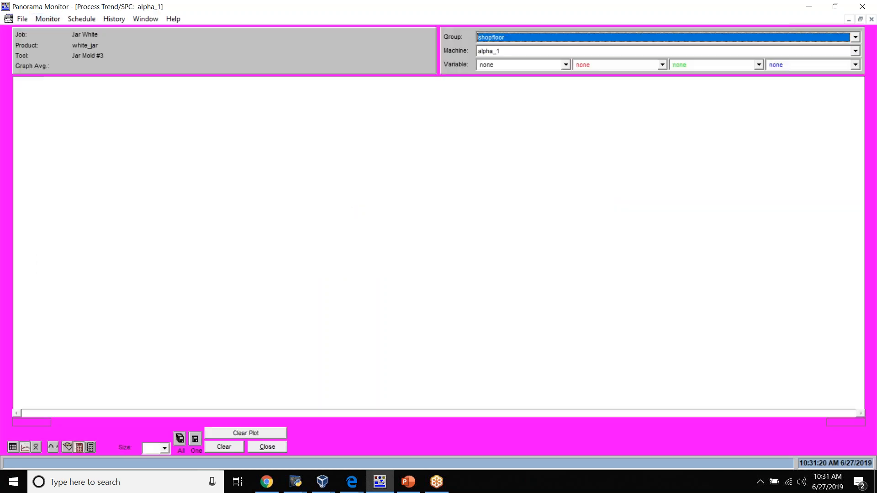
left_click(566, 65)
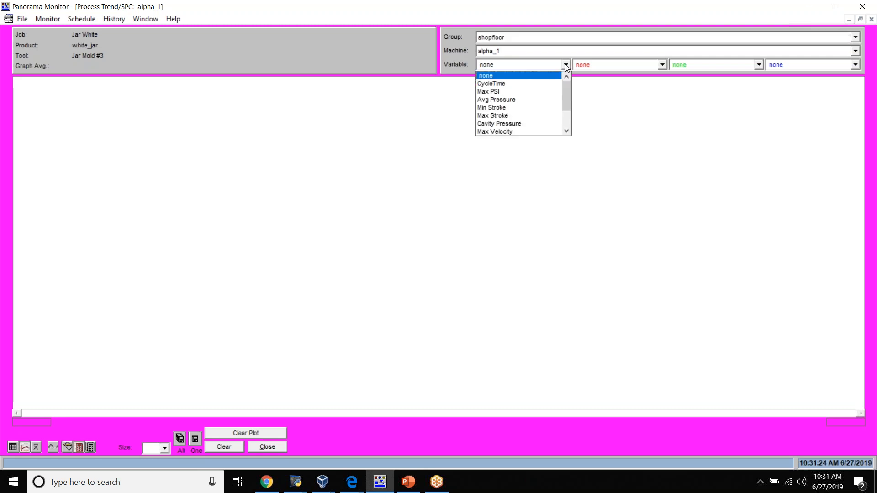
left_click(536, 85)
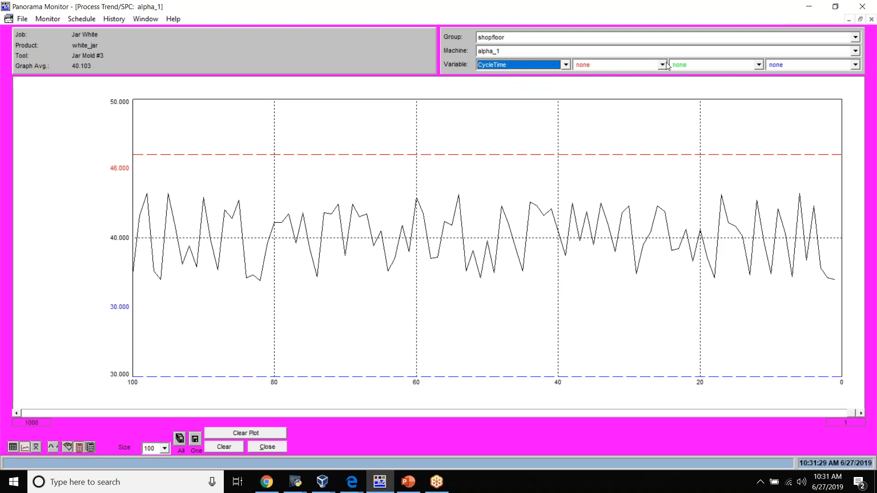
left_click(663, 64)
left_click(632, 101)
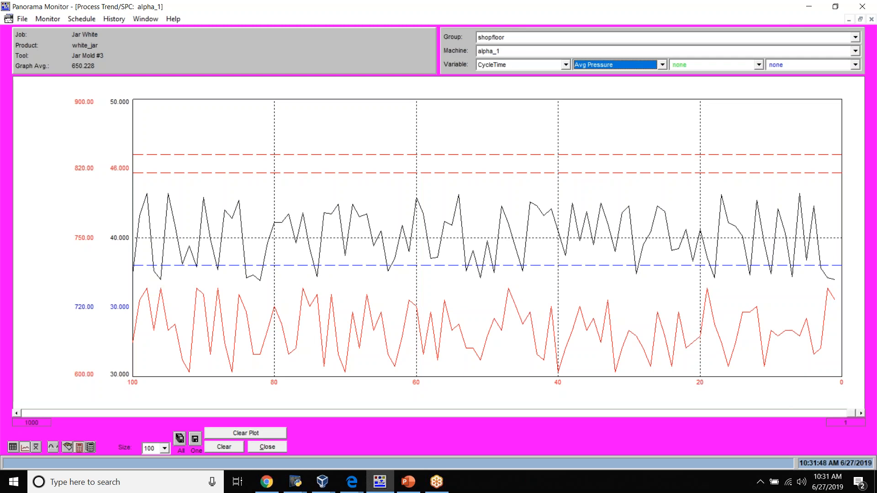
Inspect the plotted values near the middle of the trend graph and view the cycle-by-cycle CycleTime table
left_click(663, 37)
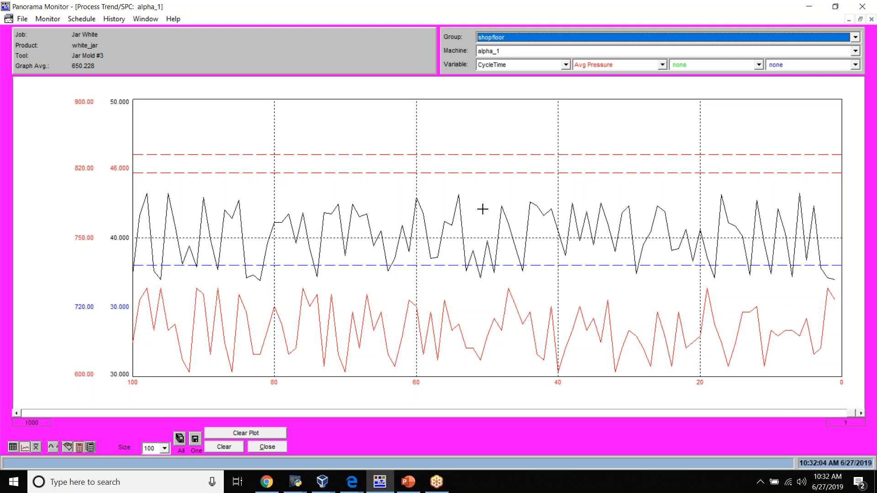
left_click(470, 223)
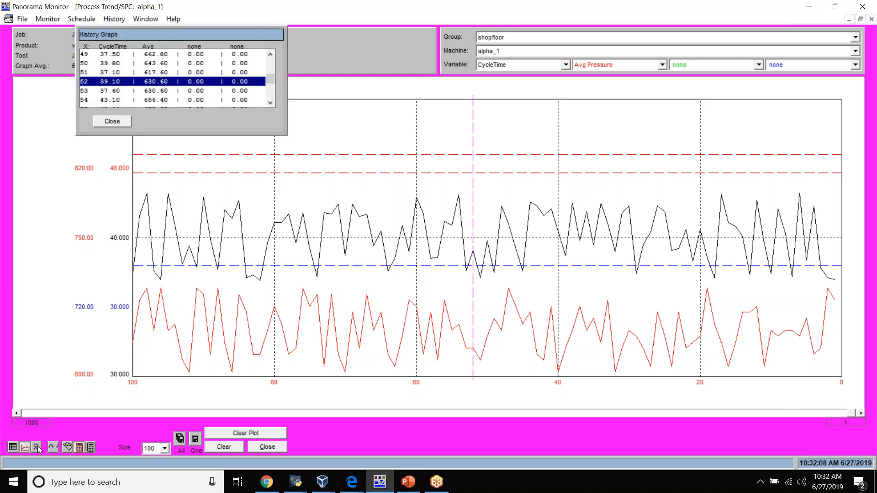
left_click(12, 447)
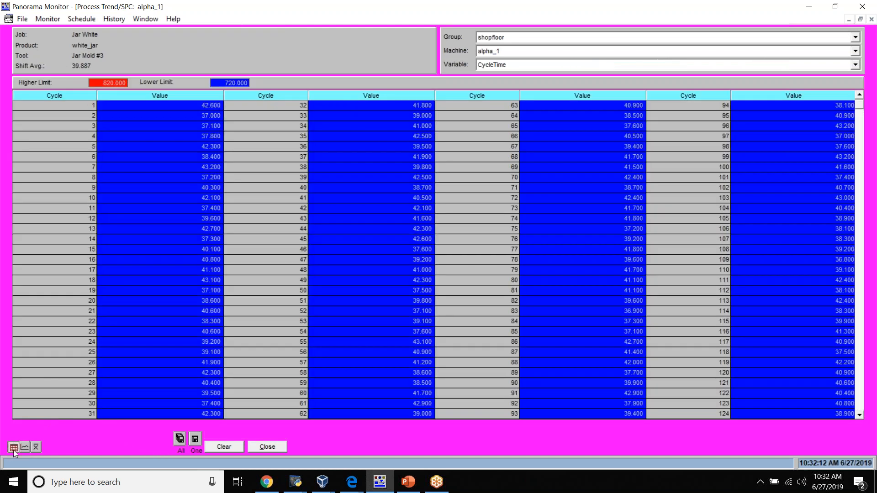
View the CycleTime SPC chart with one point's X-Bar and range values, and move the SPC summary clear of the point list
left_click(36, 451)
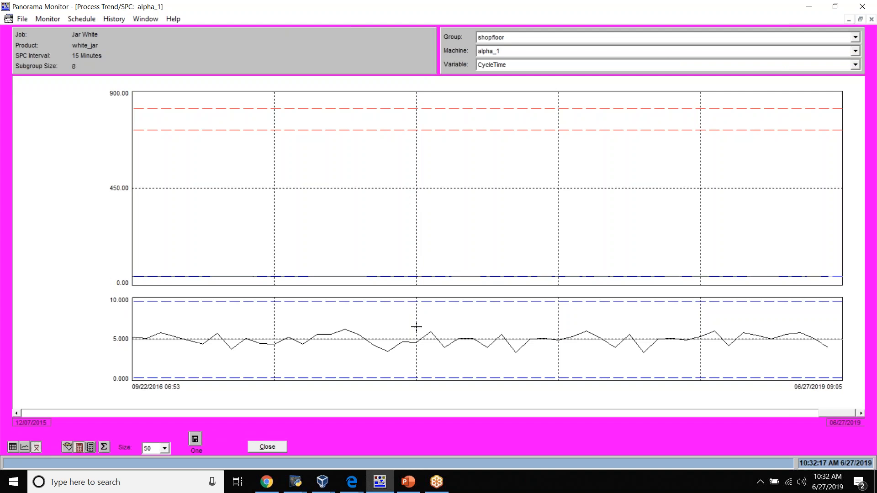
left_click(436, 323)
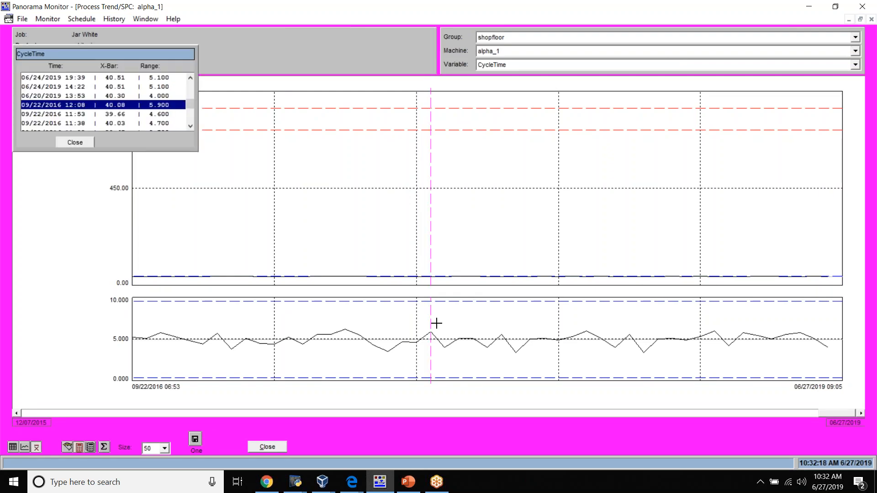
left_click(104, 447)
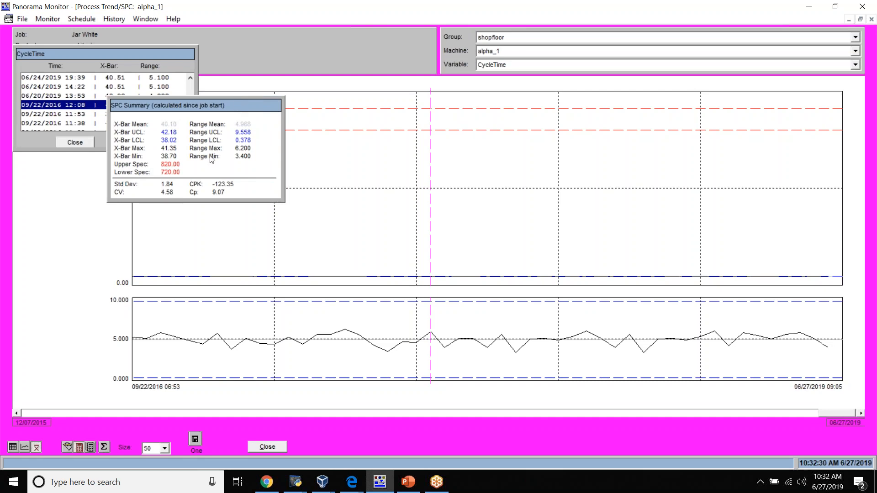
left_click_drag(235, 102, 177, 216)
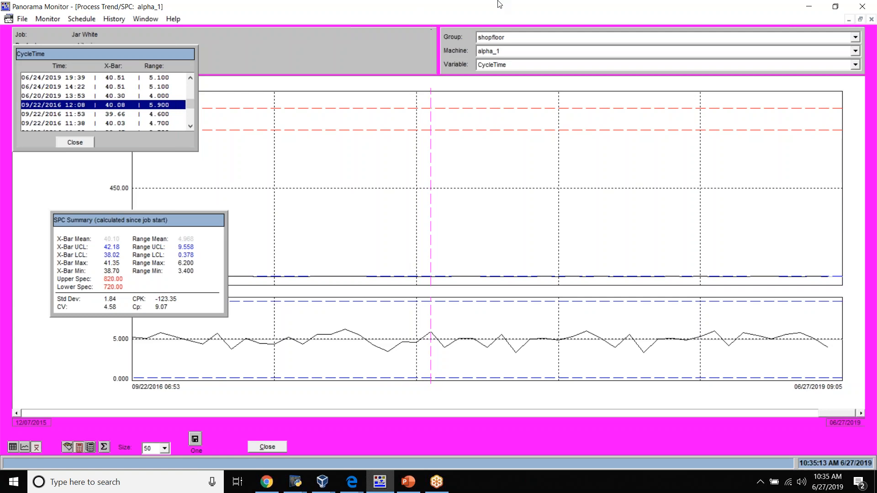
Switch to Chrome and load the pstar demo site in a new tab, opening machine alpha_1's Data Collection Module
left_click(808, 9)
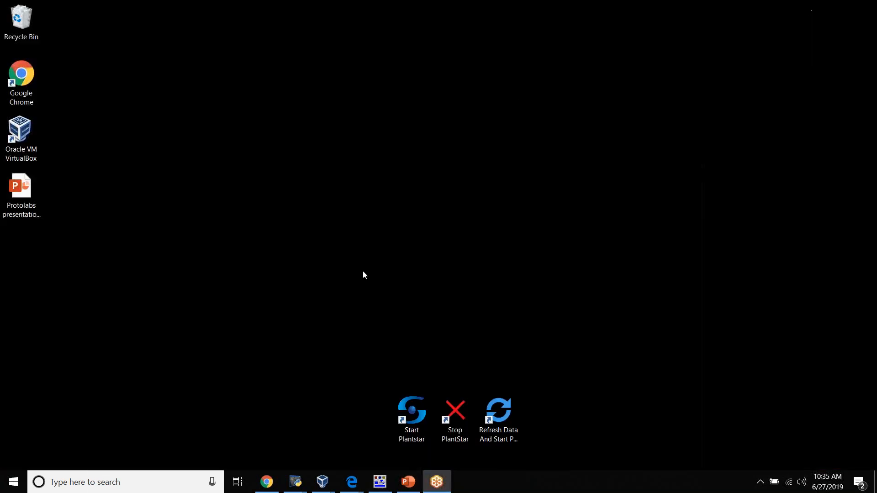
left_click(266, 482)
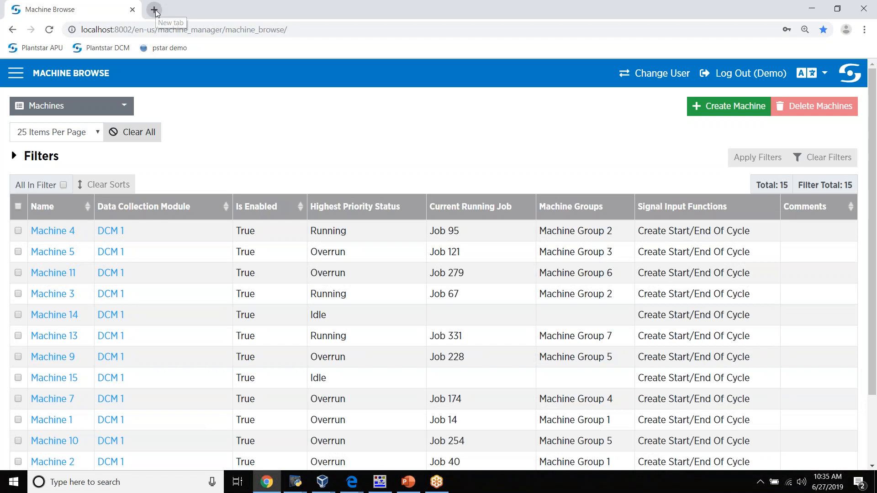
left_click(155, 13)
type("pst")
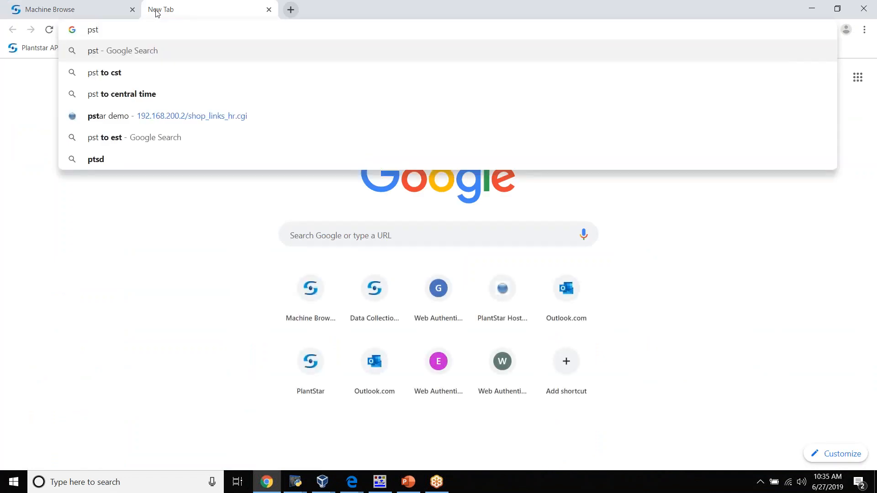
left_click(128, 116)
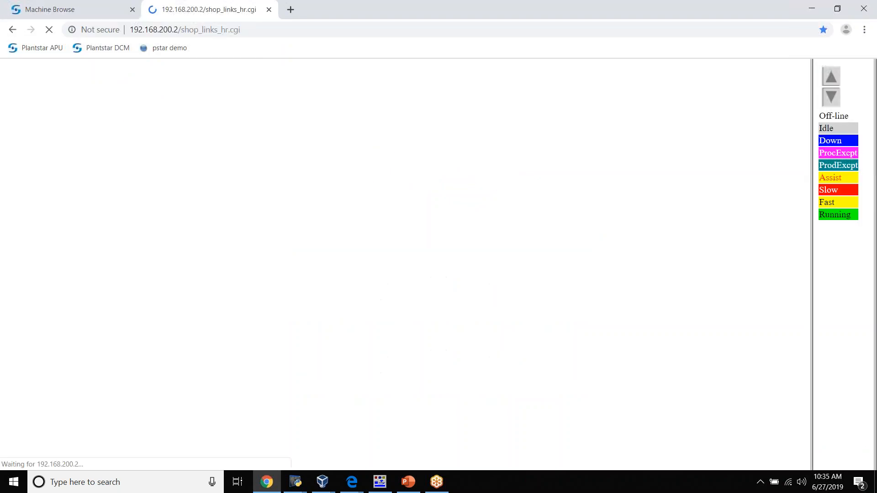
left_click(239, 143)
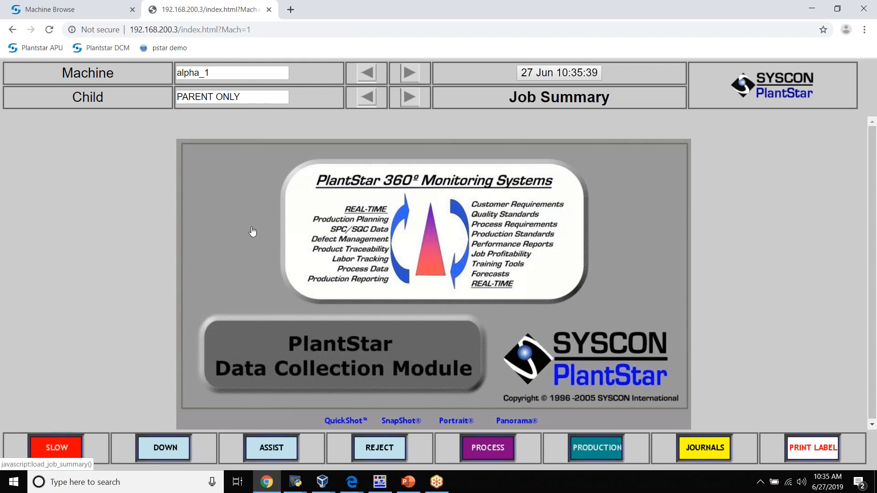
Record 5 rejects in the specks category for the Jar White job on alpha_1
left_click(377, 447)
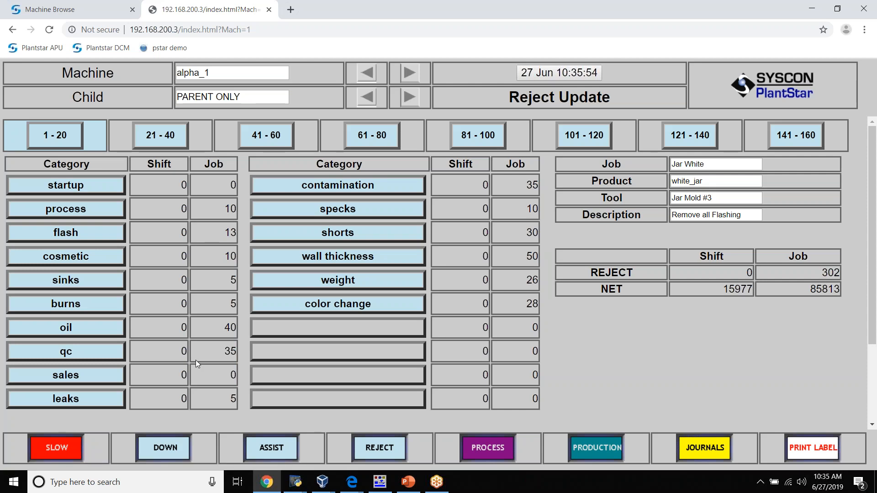
left_click(319, 212)
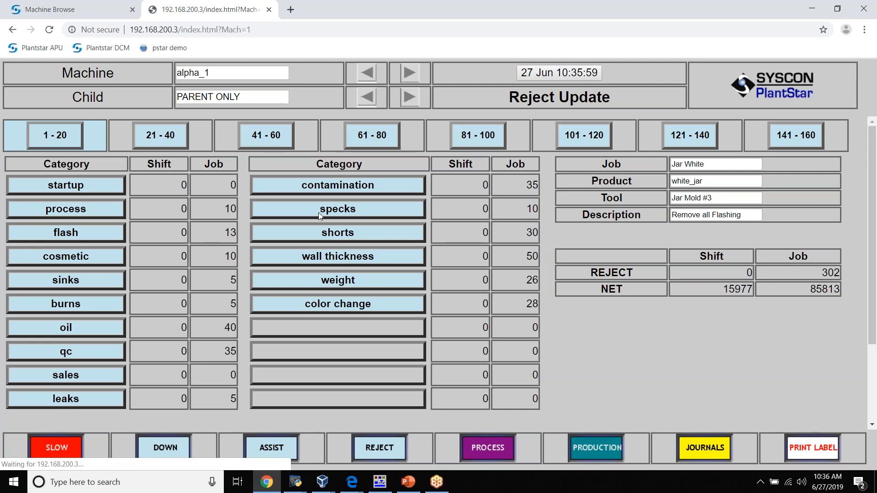
left_click(659, 380)
left_click(775, 422)
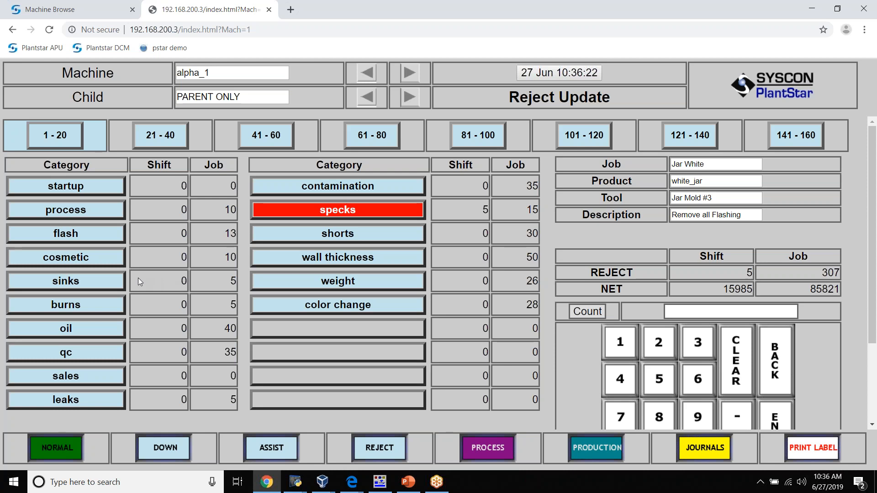
Look over the downtime categories for alpha_1 and return to its Reject Update screen
left_click(157, 450)
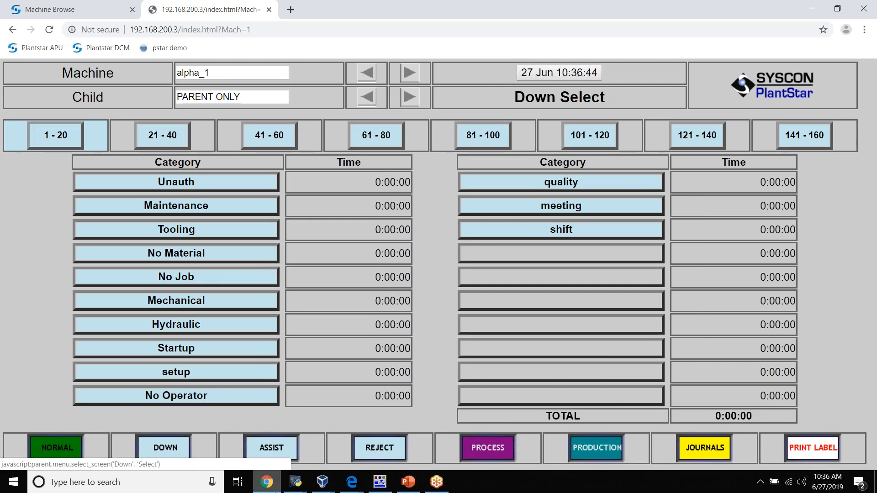
left_click(378, 450)
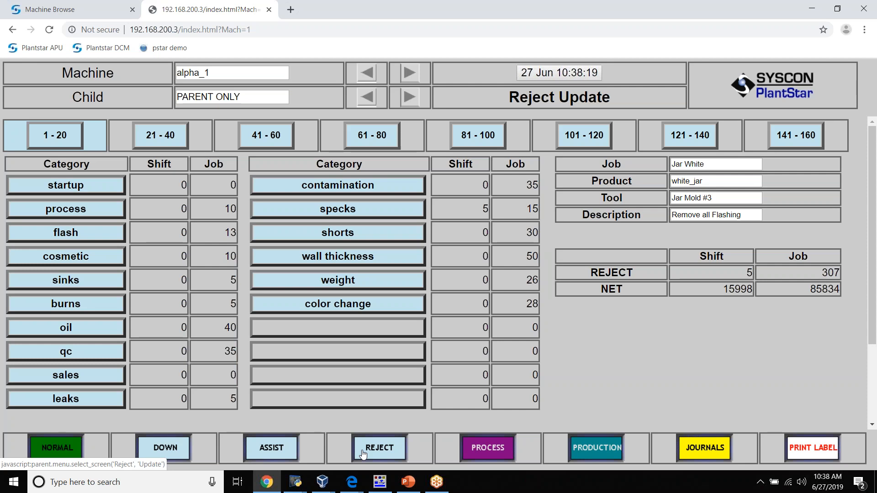
left_click(363, 452)
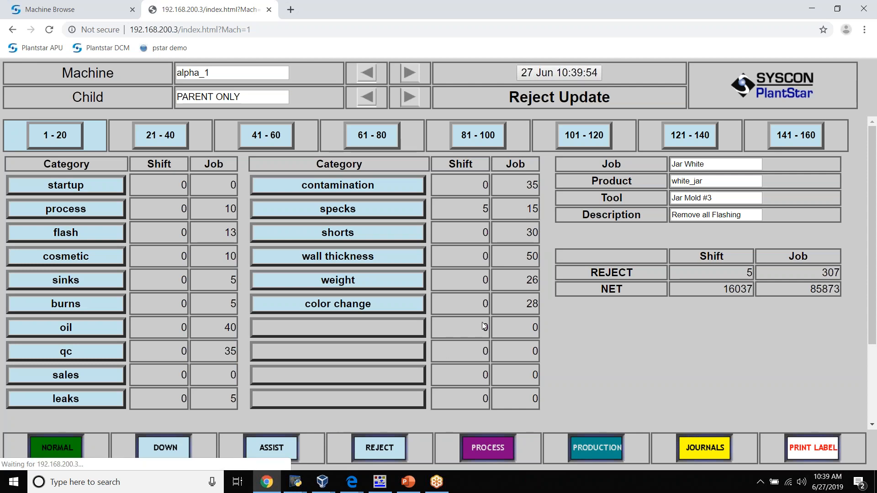
Minimize and restore Chrome, and load the Plantstar DCM site in place of the alpha_1 page
left_click(812, 6)
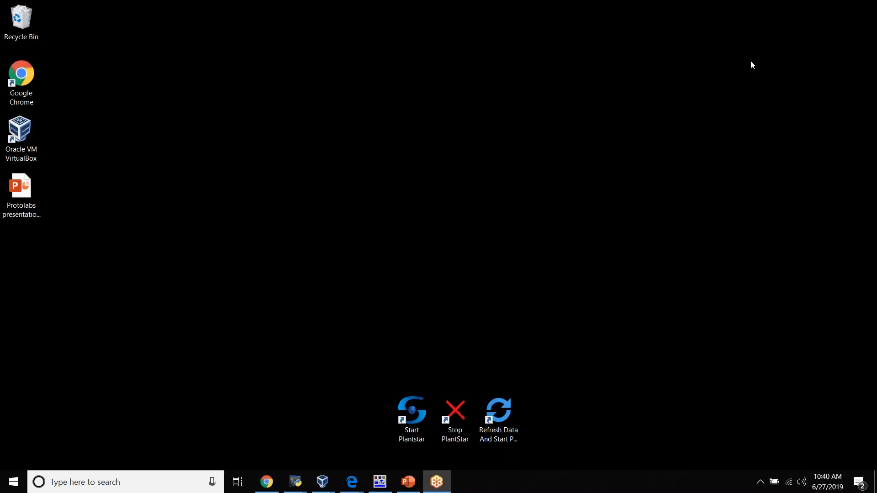
left_click(267, 481)
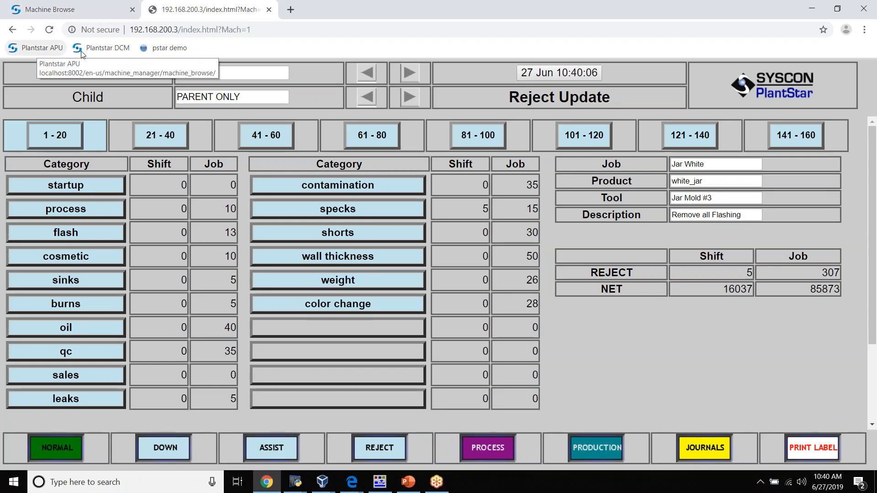
left_click(98, 52)
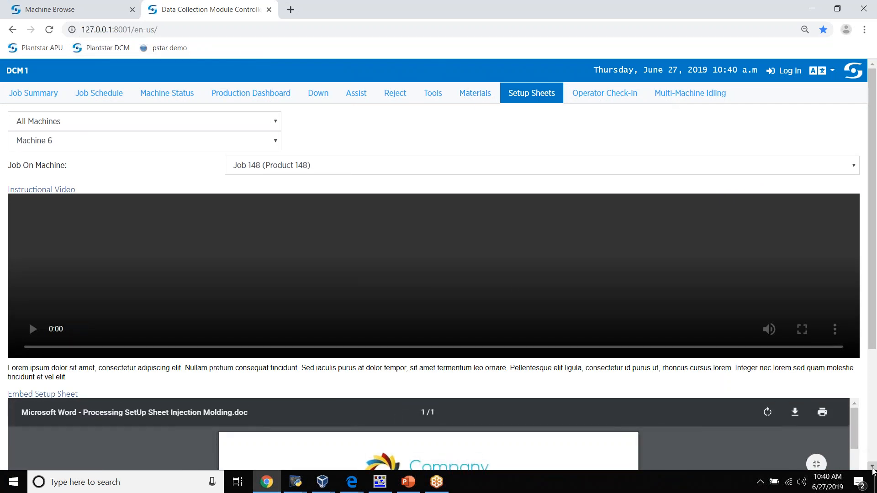
Examine Machine 6's setup sheet page for Job 148, including the instructional video area and the embedded injection molding document
scroll(872, 468, "down", 4)
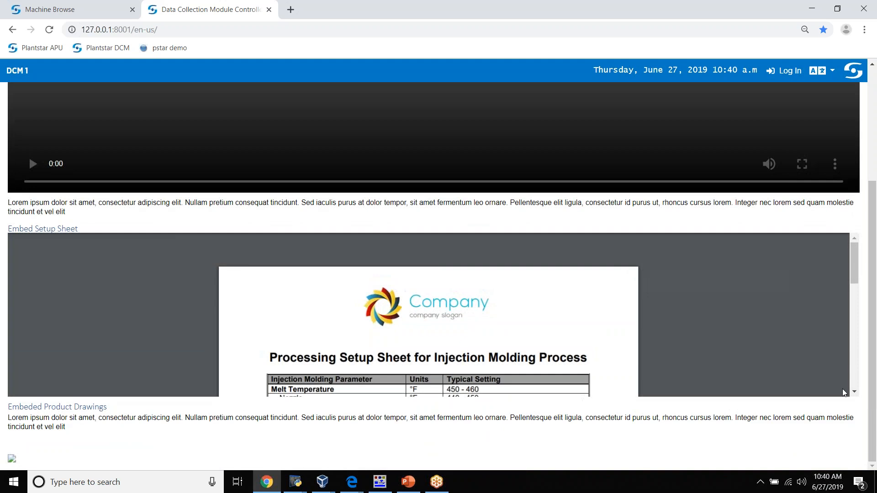
left_click_drag(854, 394, 855, 393)
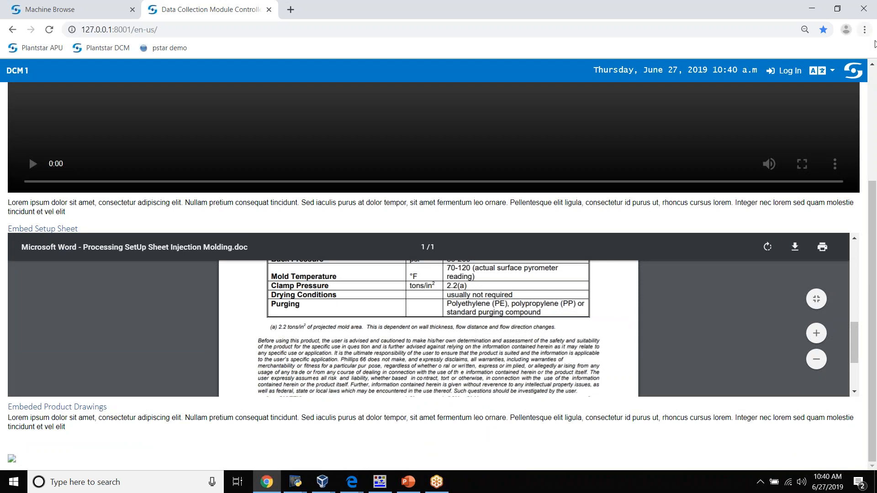
left_click(872, 64)
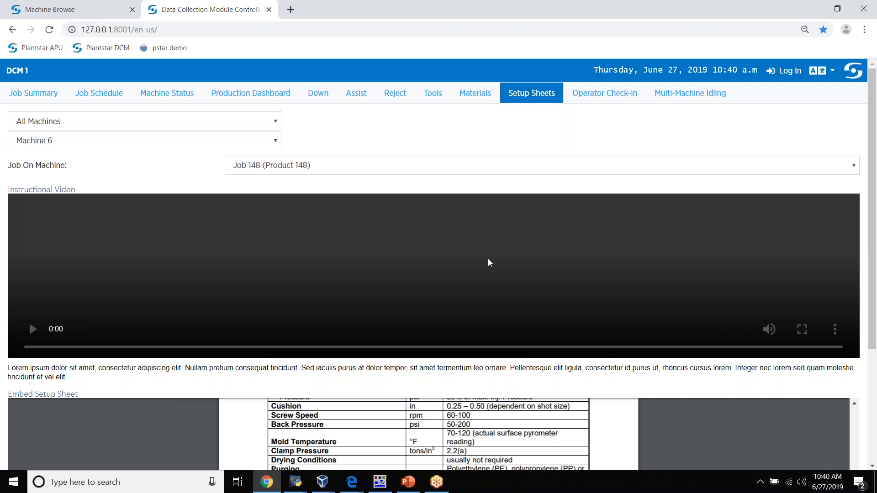
left_click(872, 468)
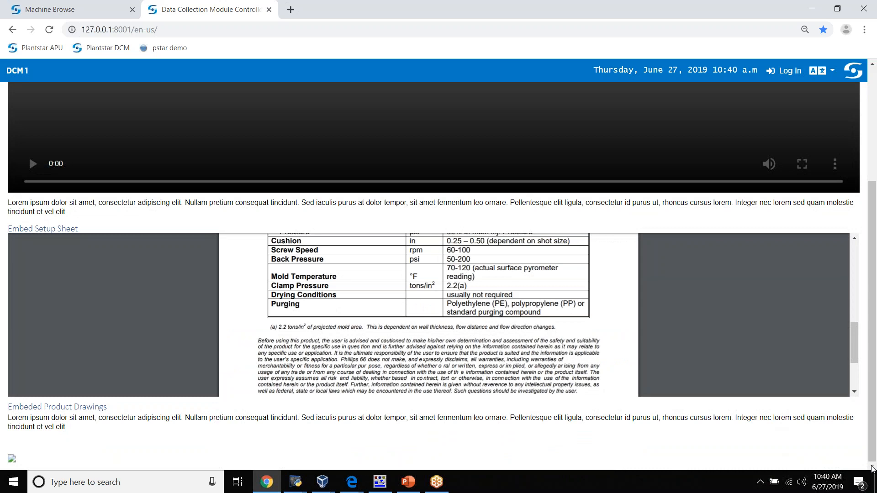
left_click(853, 393)
left_click(853, 392)
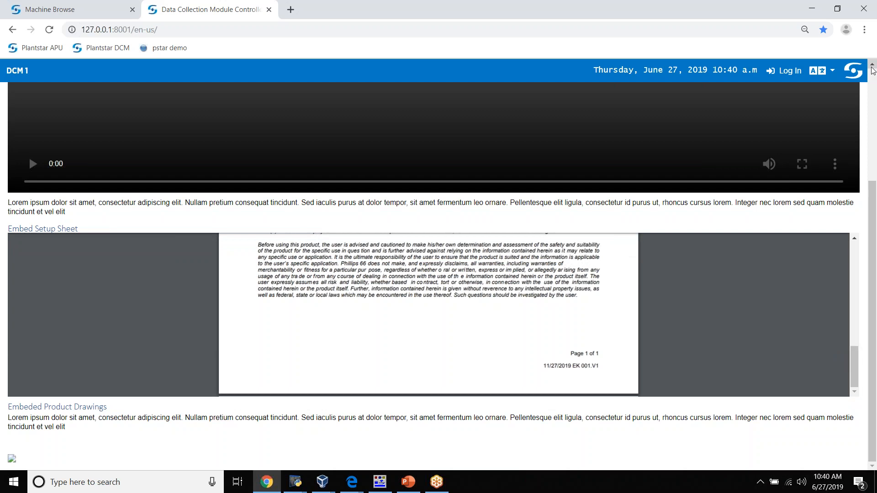
left_click(872, 67)
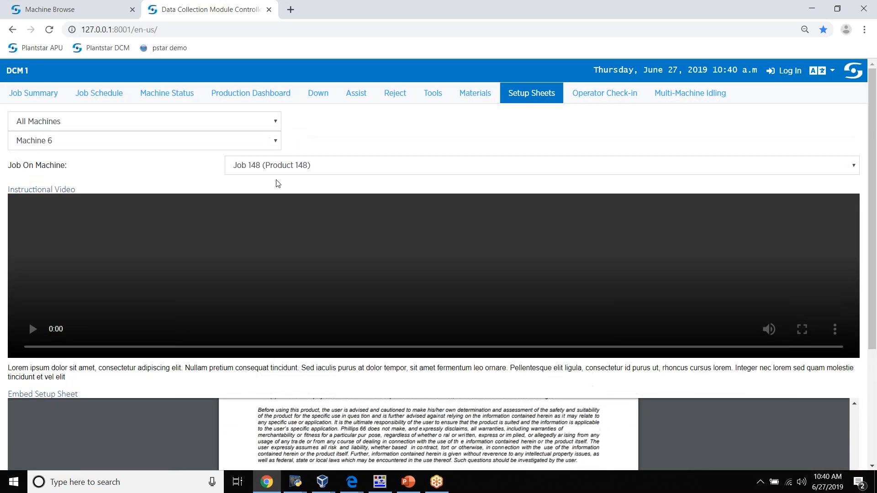
View Machine 6's reject reasons for Sub Job 1 as a pie chart
left_click(395, 94)
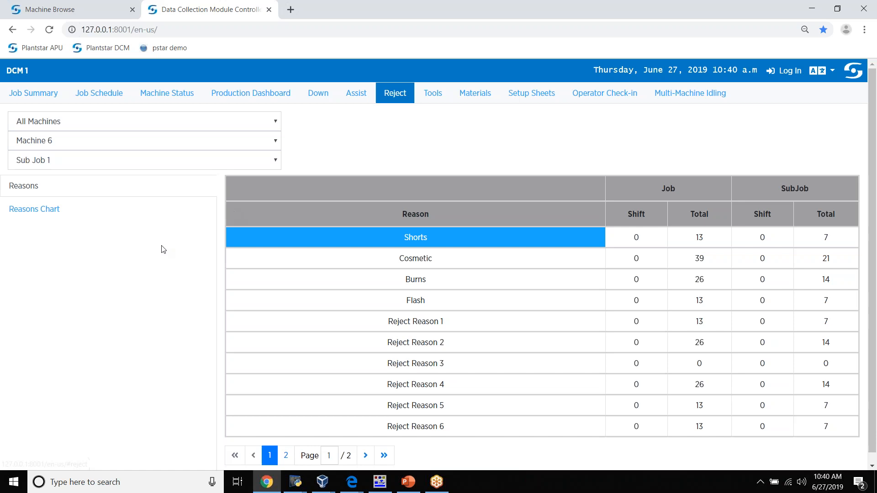
left_click(53, 209)
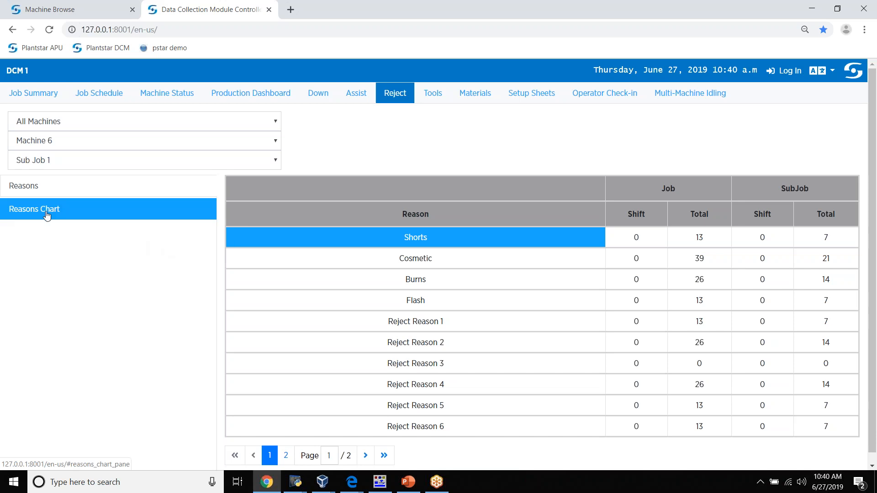
left_click(47, 213)
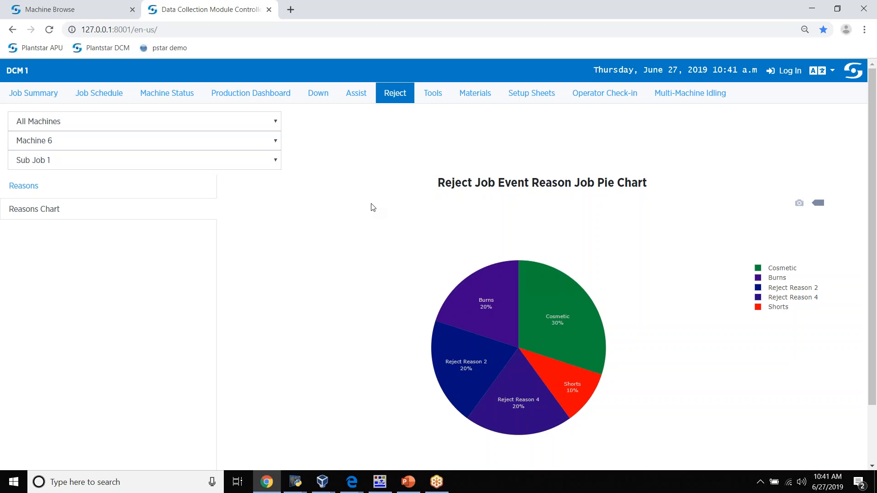
Review the Production Dashboard charts, enlarging Number Of Reject Parts Made Per Machine and closing the enlarged view
left_click(227, 96)
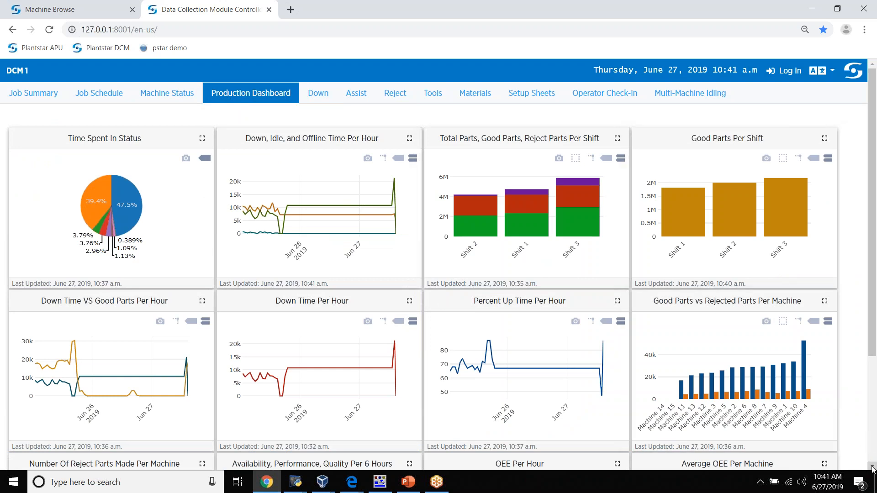
scroll(872, 468, "down", 3)
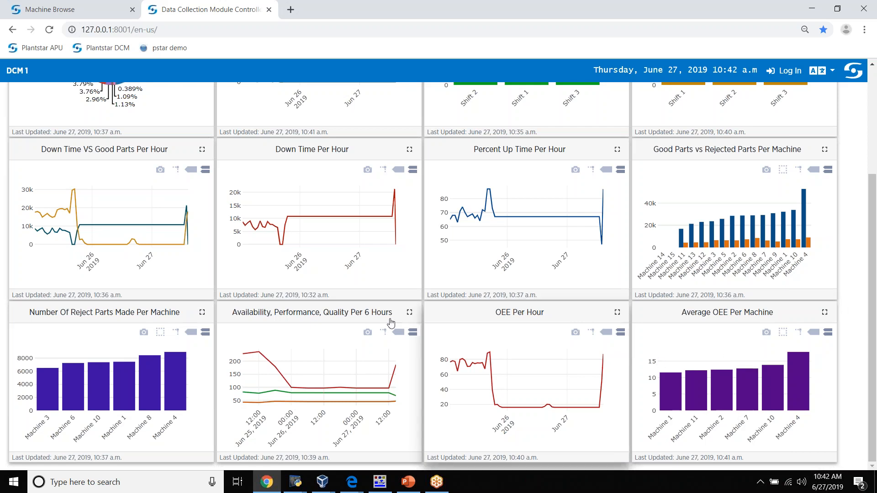
left_click(201, 314)
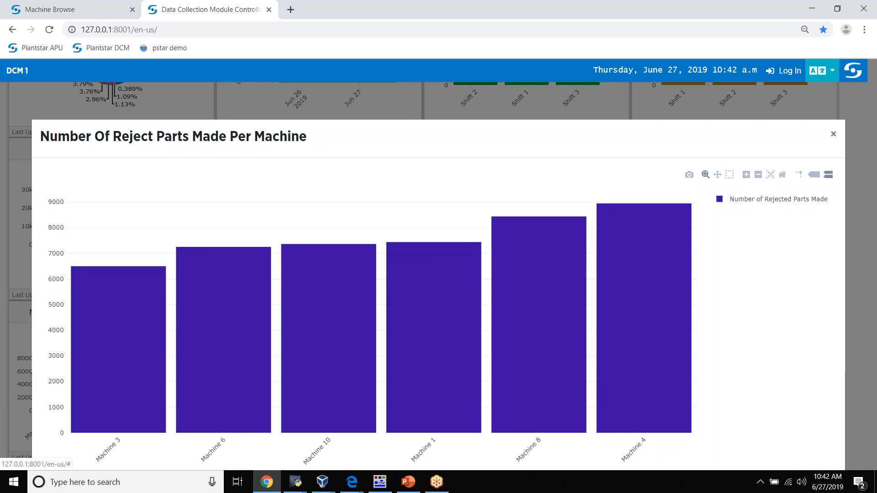
left_click(833, 136)
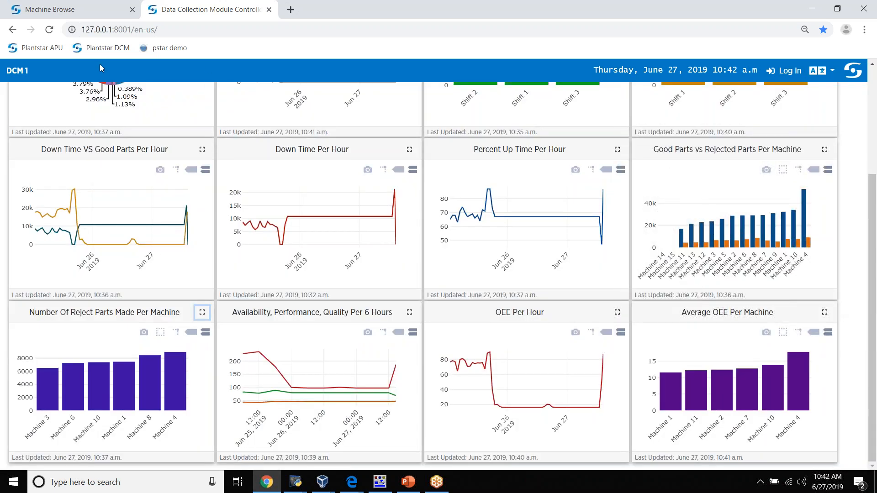
Reload the Plantstar DCM site and look through Machine 6's job summary, including the other current job data and job queue
left_click(100, 51)
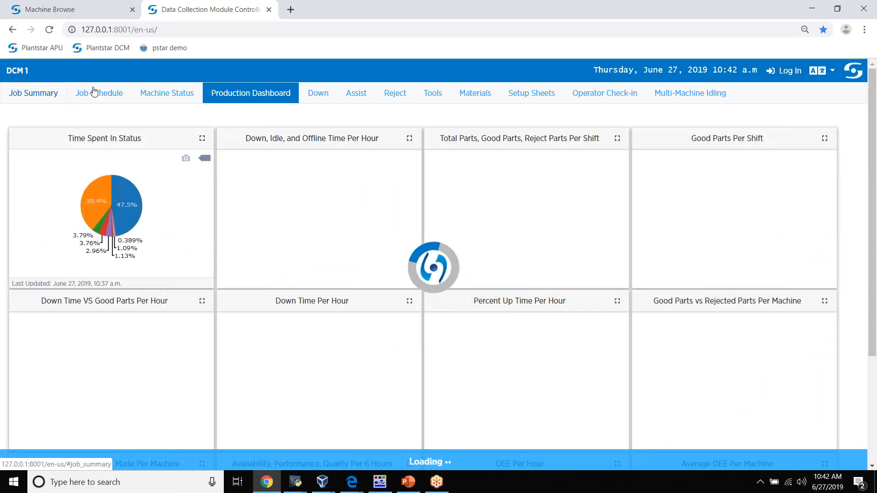
left_click(58, 95)
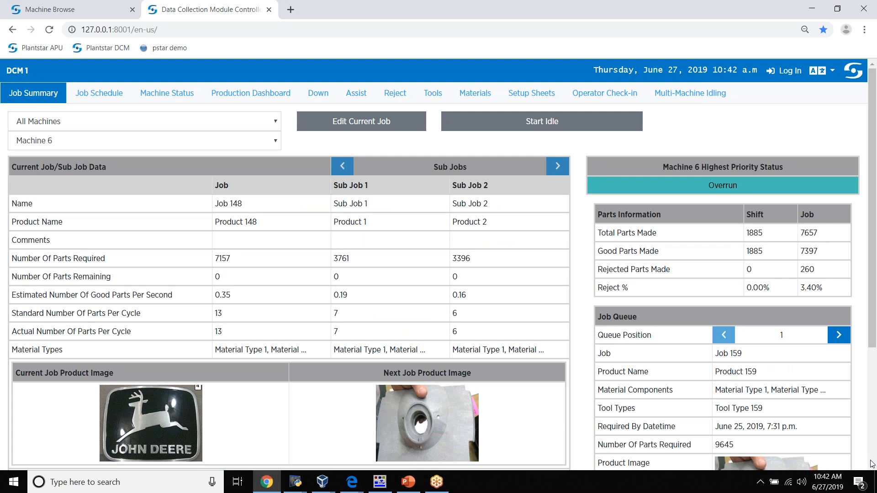
scroll(873, 468, "down", 4)
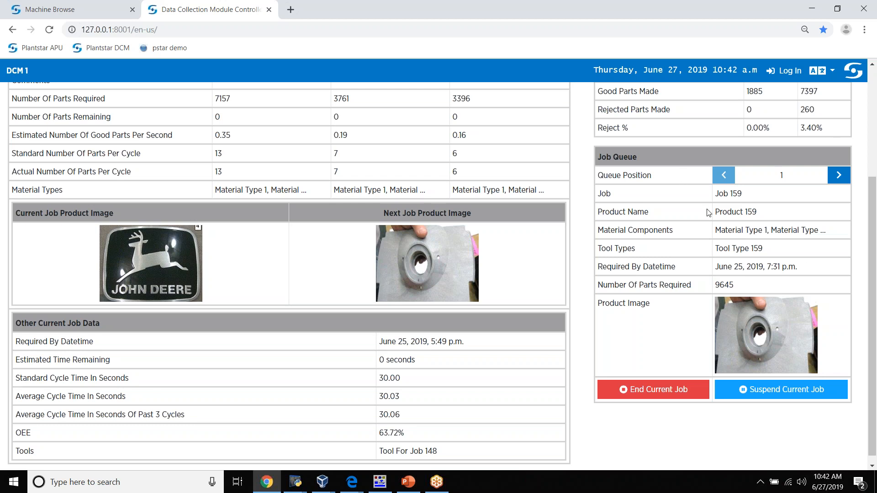
left_click(872, 66)
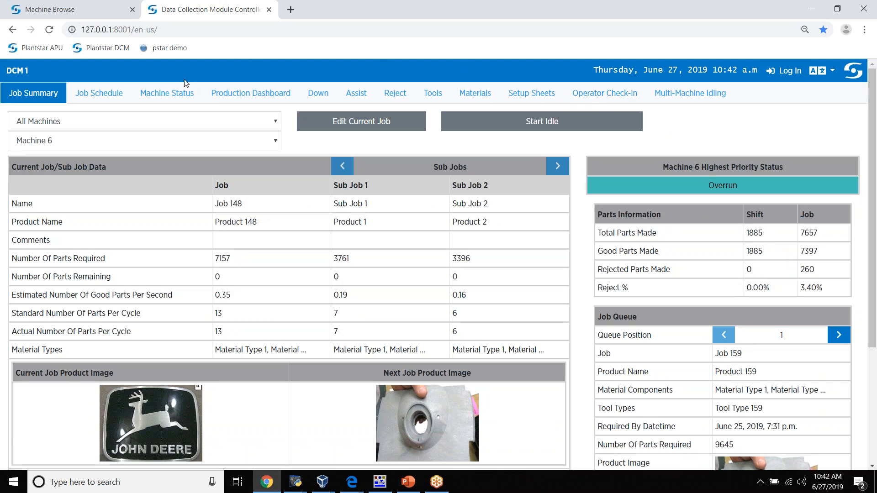
Look over the status of all machines and inspect Machine 15's availability, performance and quality gauges
left_click(168, 93)
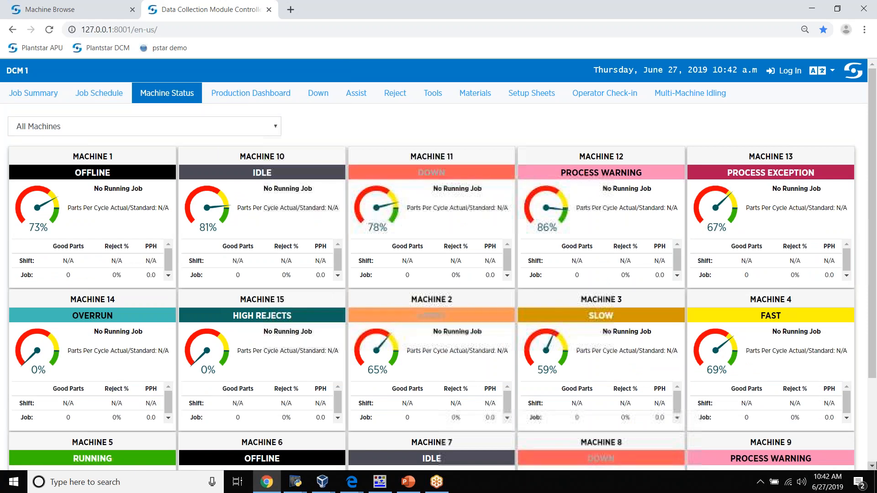
left_click(873, 466)
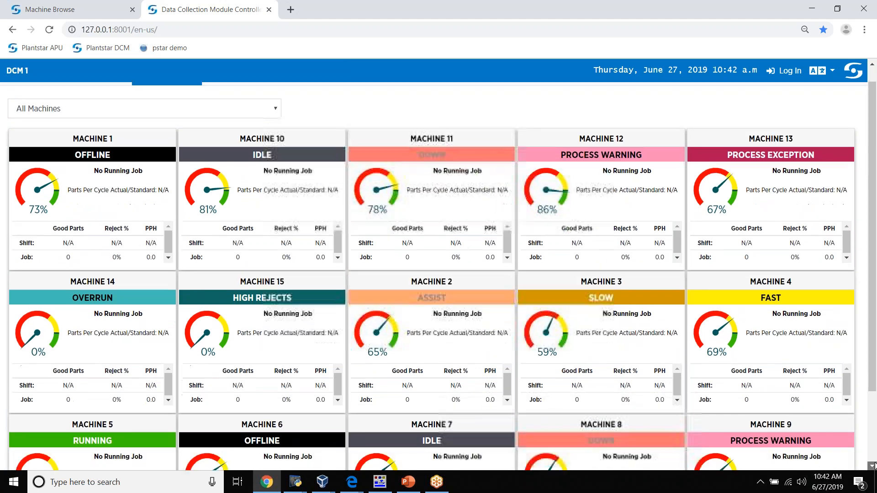
left_click(873, 466)
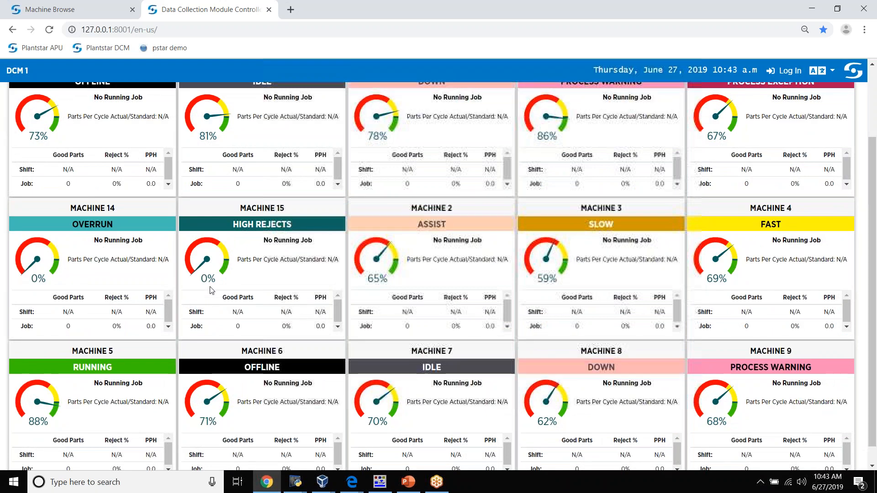
left_click(214, 263)
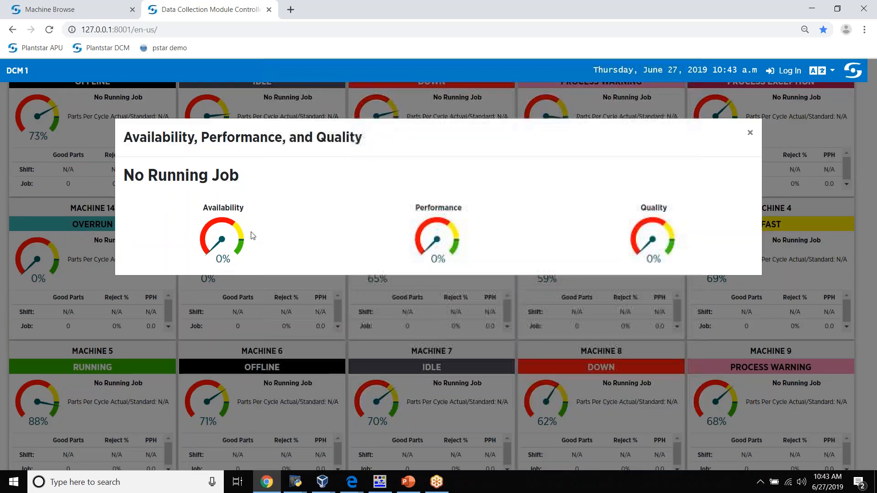
left_click(750, 134)
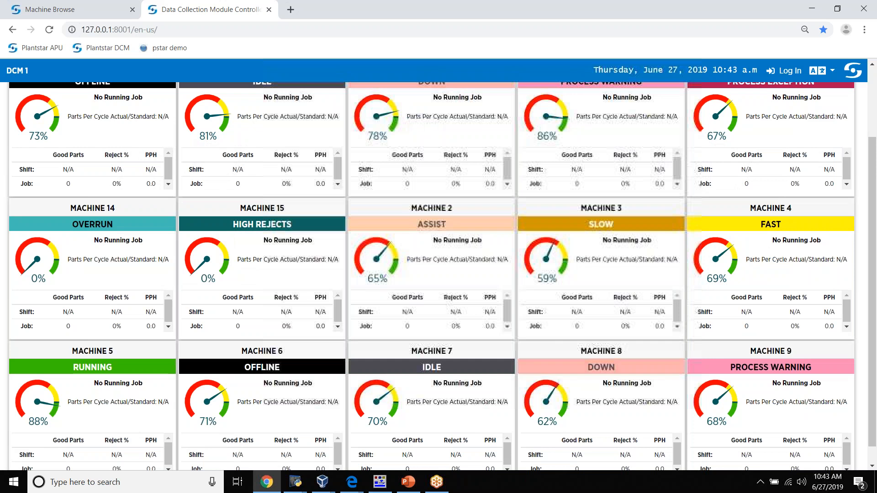
scroll(430, 218, "up", 2)
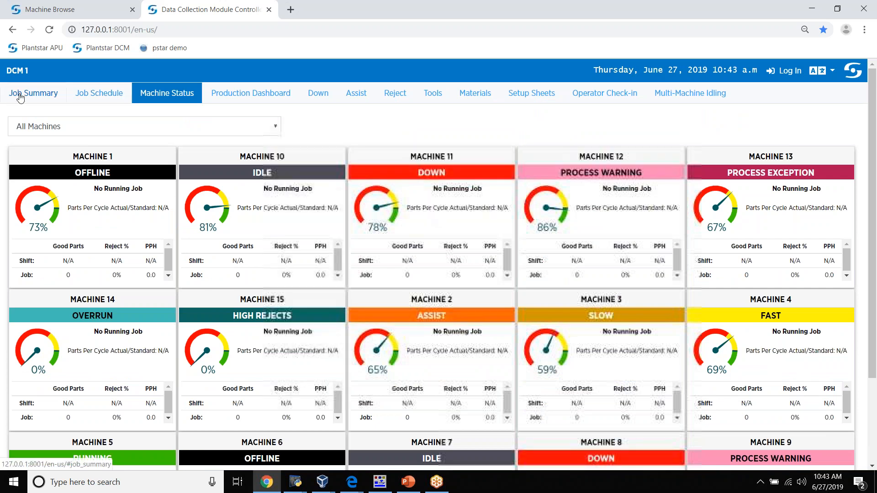
Switch to the Plantstar APU site and bring up its Machine Status Viewer
left_click(38, 55)
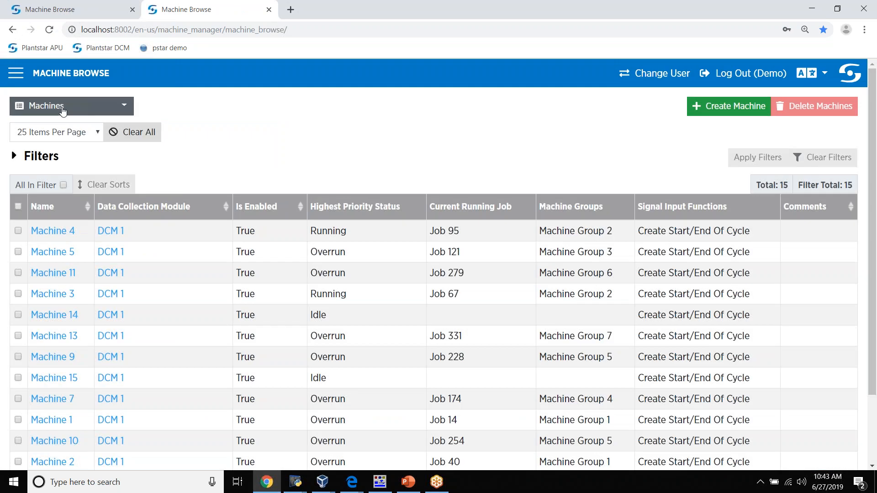
left_click(17, 79)
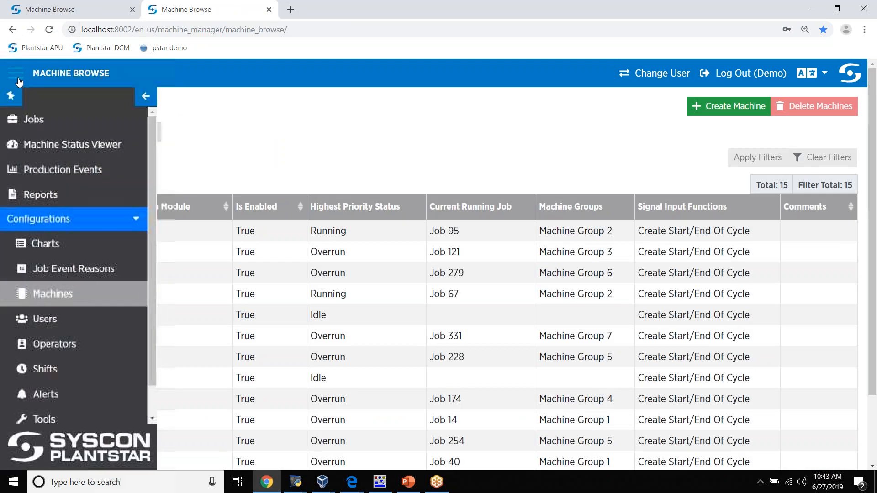
left_click(45, 145)
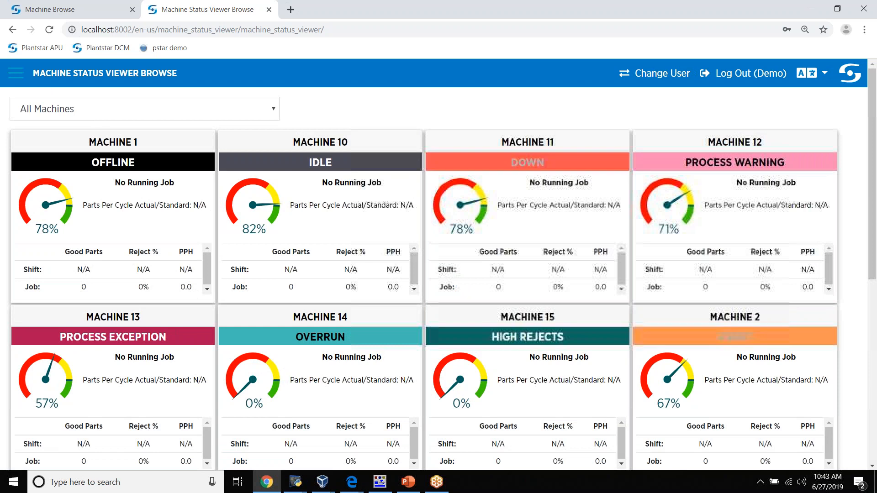
Filter the status viewer to Machine Group 1, and switch the filter to Machine Group 2
left_click(61, 114)
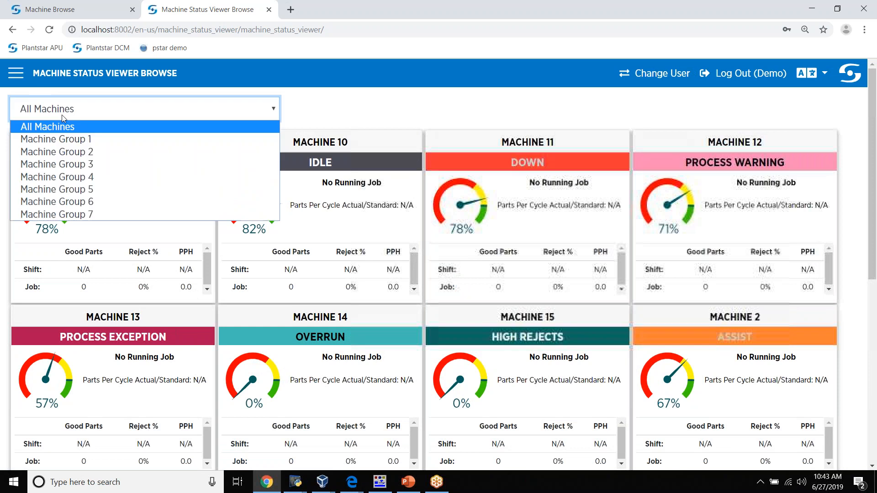
left_click(67, 139)
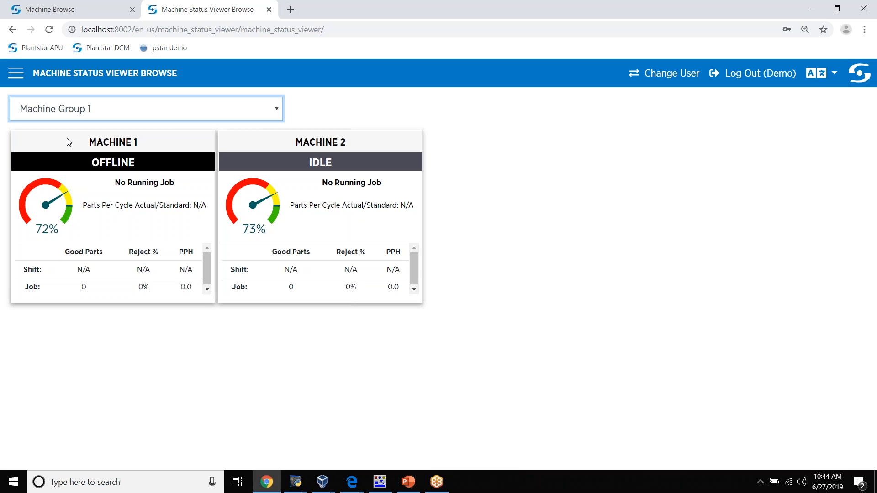
left_click(277, 111)
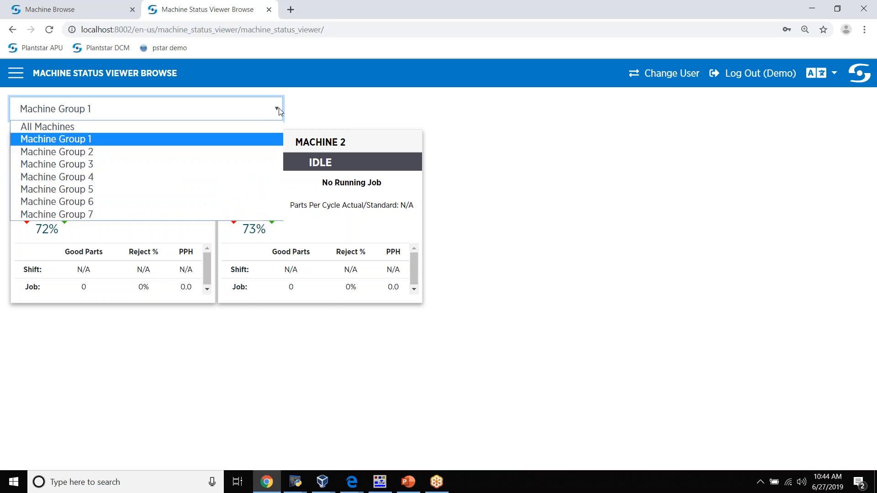
left_click(186, 152)
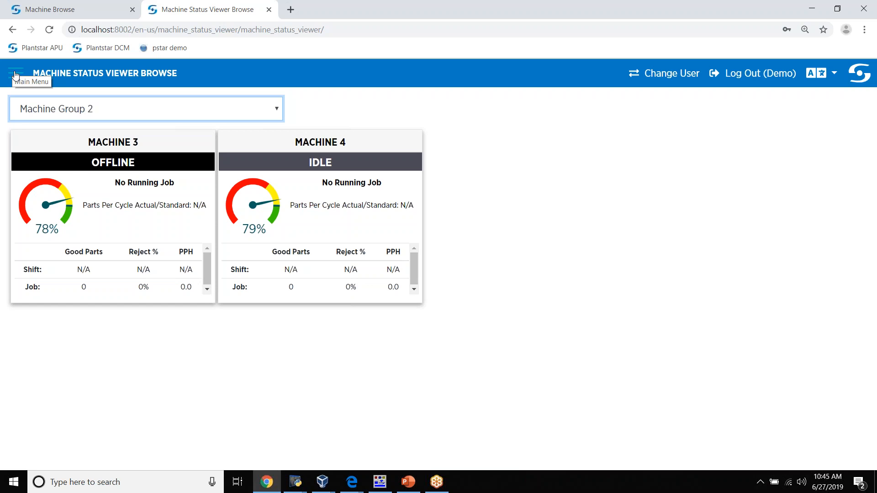
View the Production Event Dashboard, and open the User 6 account for editing from the user list
left_click(15, 74)
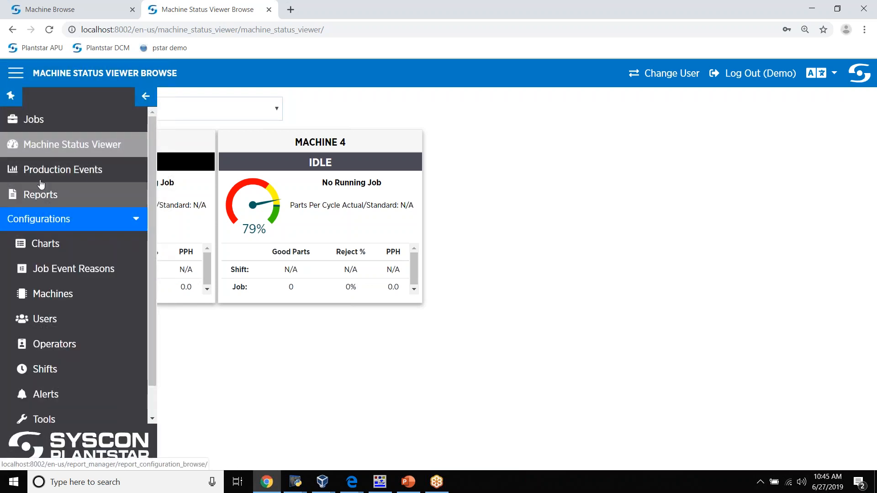
left_click(43, 171)
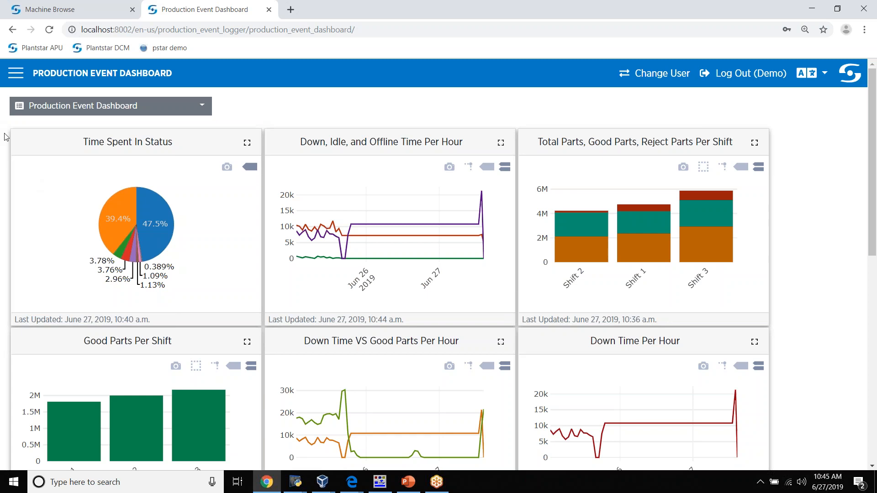
left_click(15, 74)
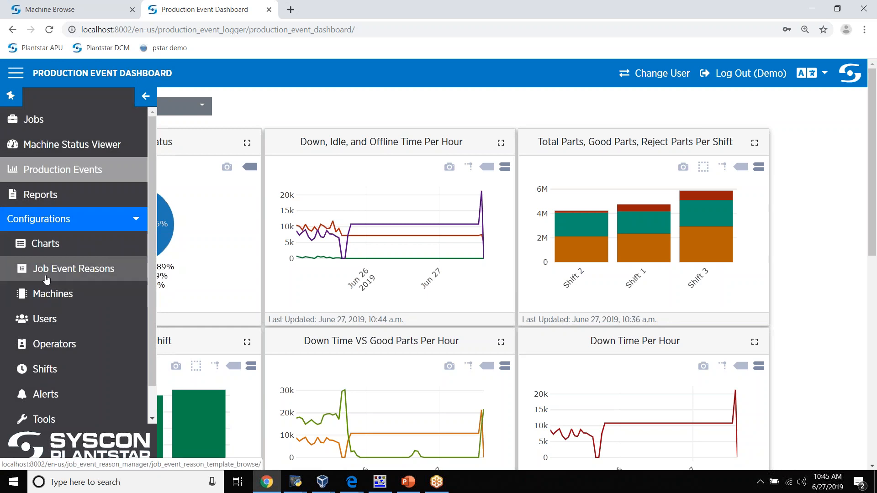
left_click(45, 319)
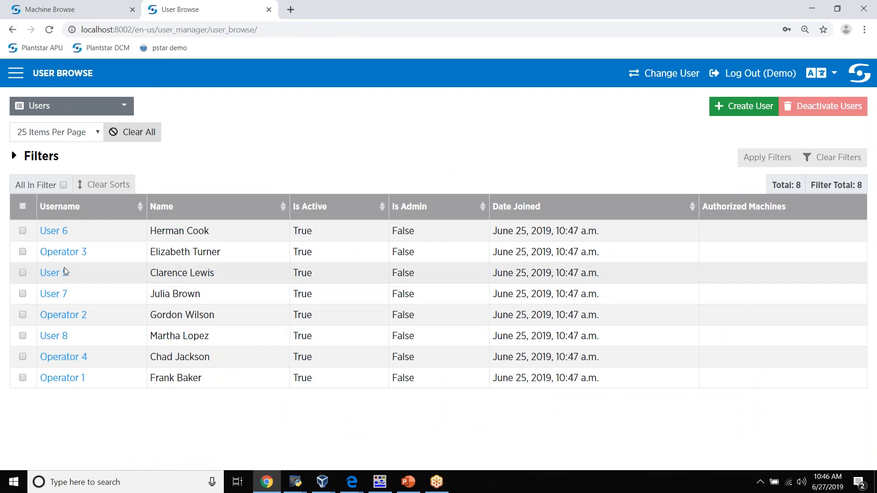
left_click(52, 234)
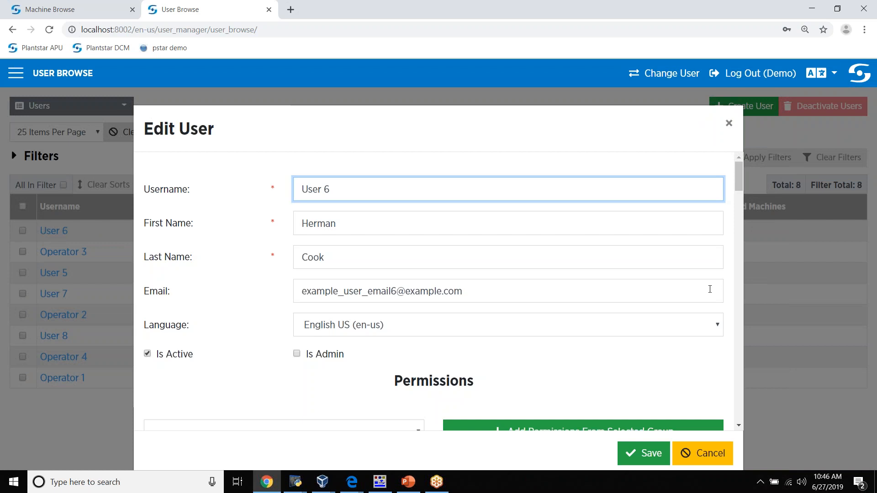
Review the permission categories in User 6's account settings, and close the editor without saving
left_click(741, 425)
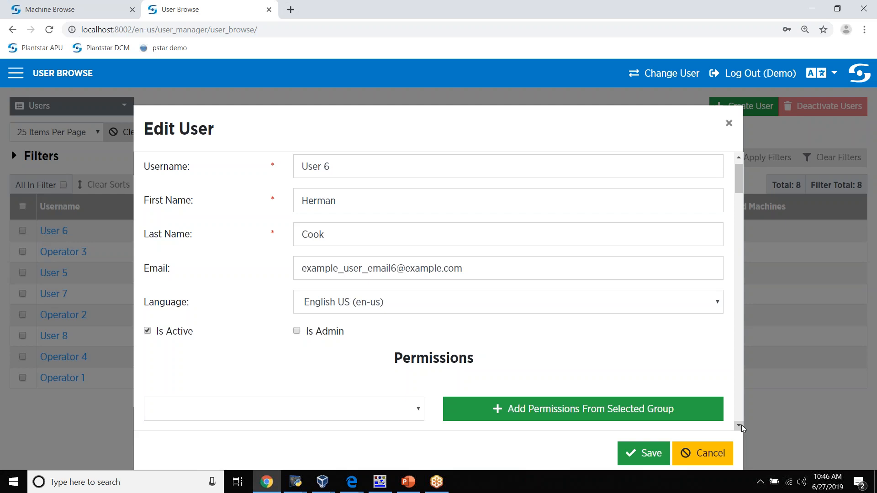
scroll(742, 424, "down", 3)
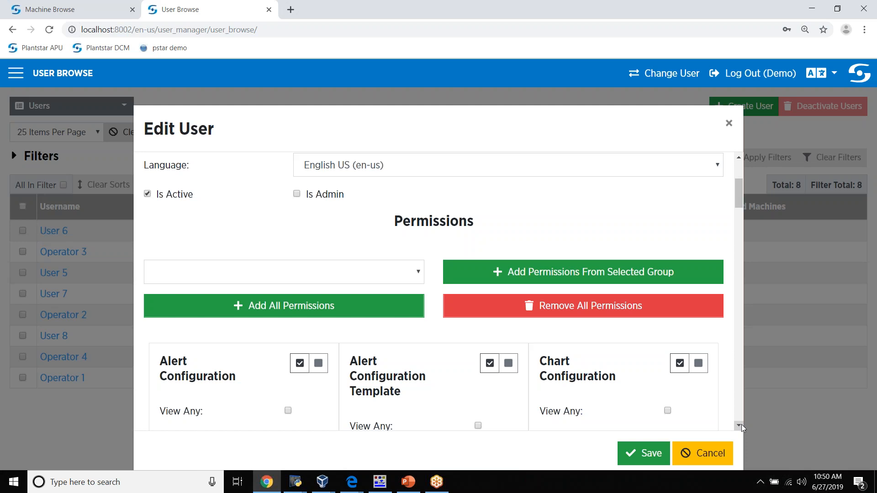
left_click(741, 426)
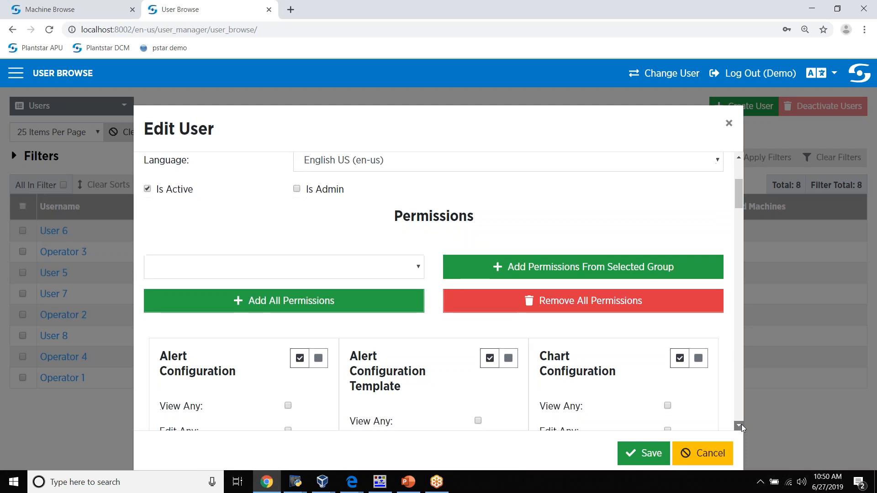
left_click(742, 425)
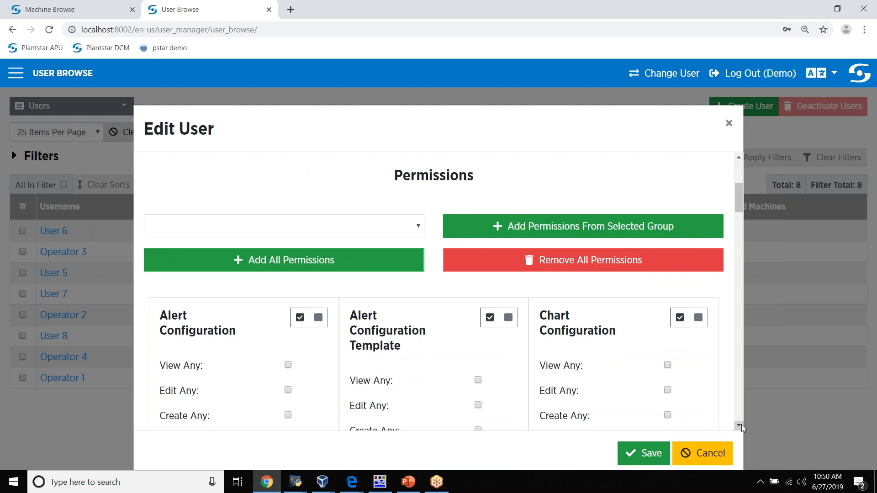
left_click(739, 426)
left_click(738, 426)
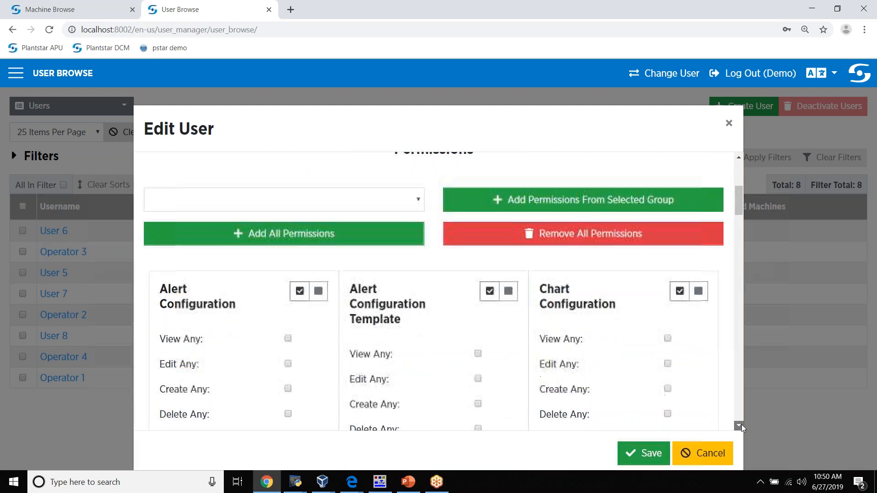
left_click(738, 425)
left_click(739, 425)
left_click(739, 425)
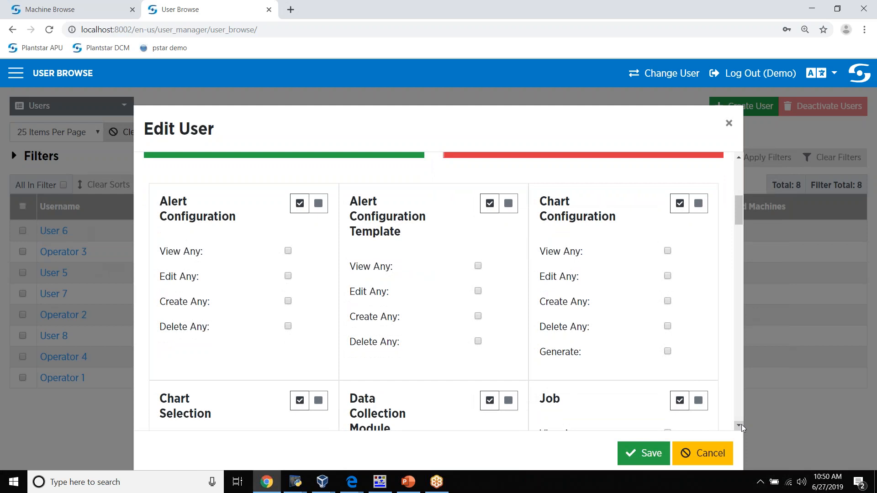
left_click(742, 426)
left_click(741, 425)
left_click(741, 425)
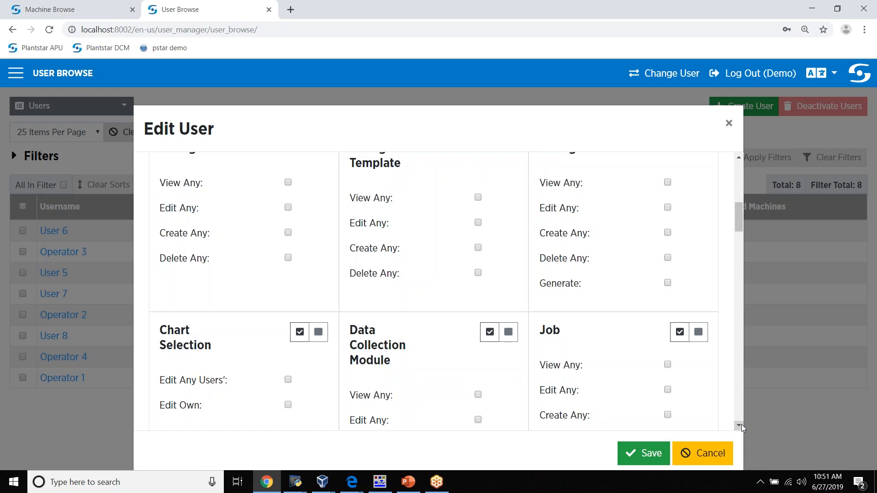
left_click(742, 426)
left_click(741, 426)
left_click(742, 426)
left_click(742, 426)
left_click(738, 426)
left_click(739, 426)
left_click(739, 426)
left_click(739, 426)
left_click(739, 426)
left_click(740, 426)
left_click(739, 426)
left_click(740, 426)
left_click(739, 426)
left_click(739, 426)
left_click(739, 427)
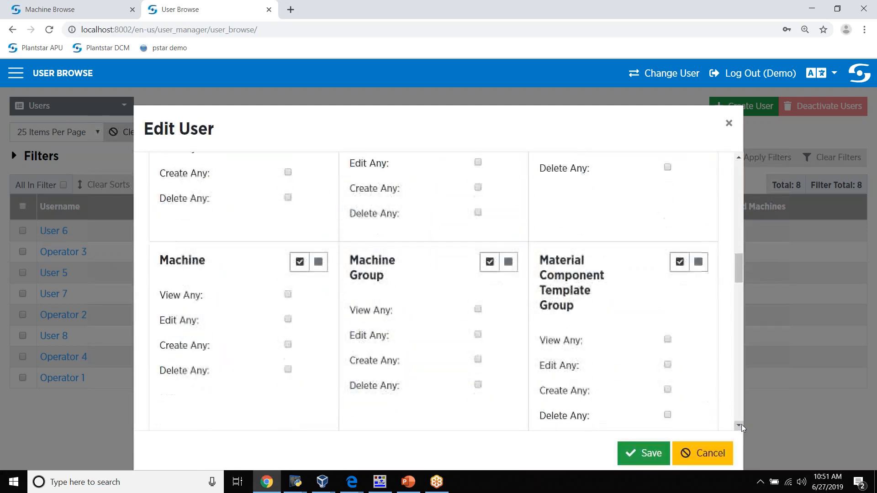
left_click(739, 426)
left_click(738, 426)
left_click(738, 426)
left_click(738, 426)
left_click(739, 426)
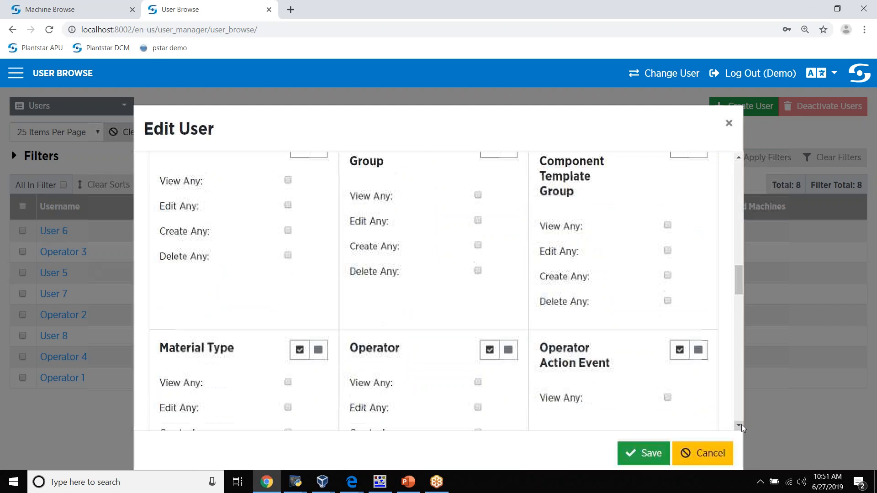
left_click(739, 425)
left_click(738, 425)
left_click(739, 426)
left_click(738, 425)
left_click(739, 425)
left_click(738, 425)
left_click(739, 425)
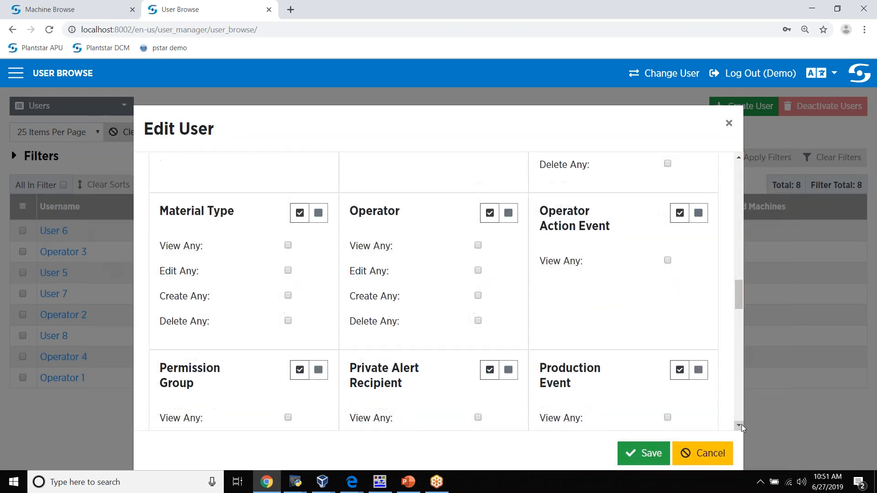
left_click(738, 426)
left_click(739, 425)
left_click(739, 425)
right_click(740, 427)
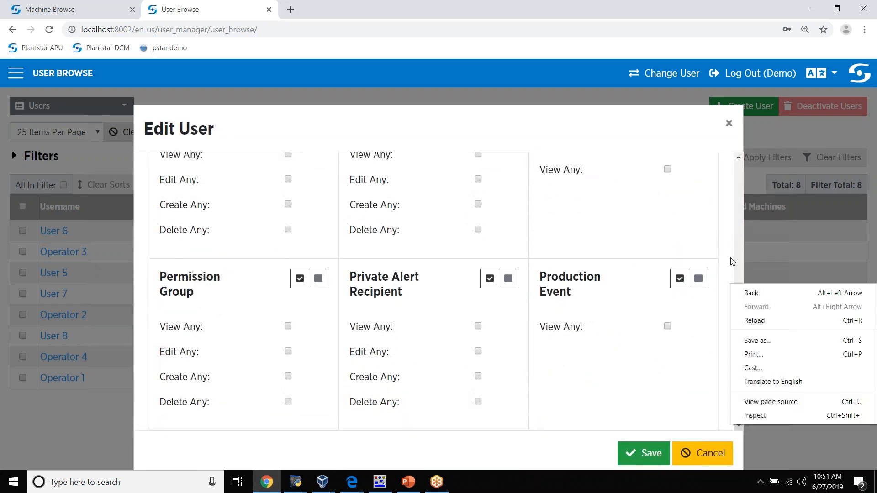
left_click(729, 123)
right_click(729, 121)
left_click(728, 123)
left_click(729, 123)
Start a new chart configuration in the charts configuration list and name it Proto Labs
left_click(15, 73)
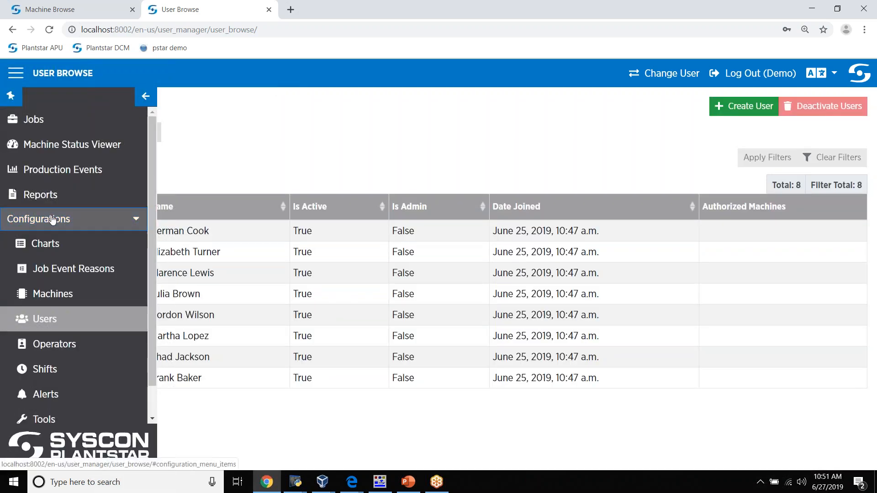
left_click(48, 248)
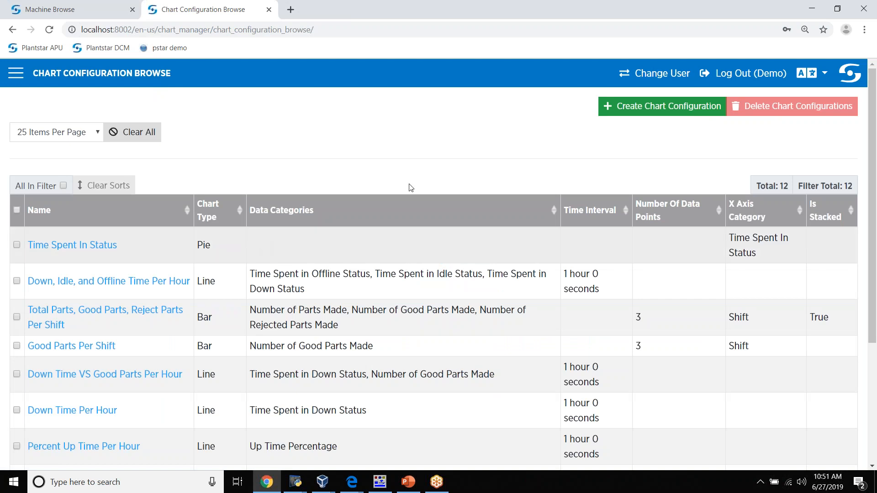
left_click(633, 107)
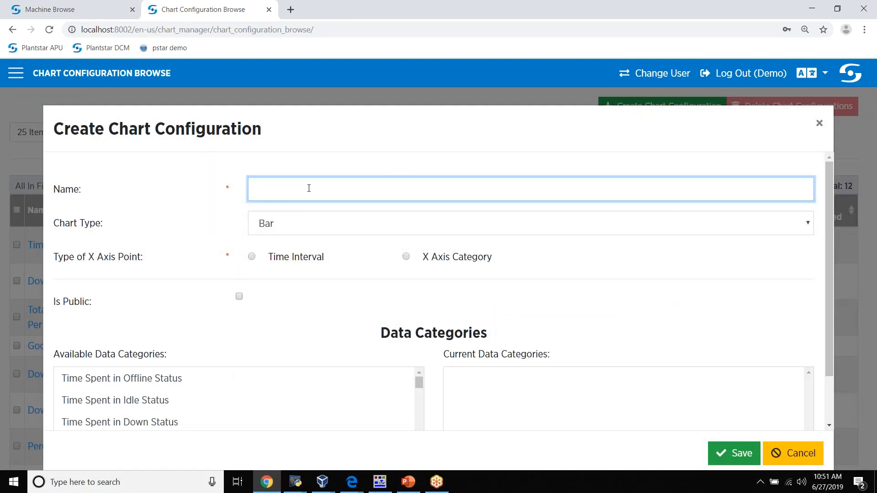
left_click(264, 187)
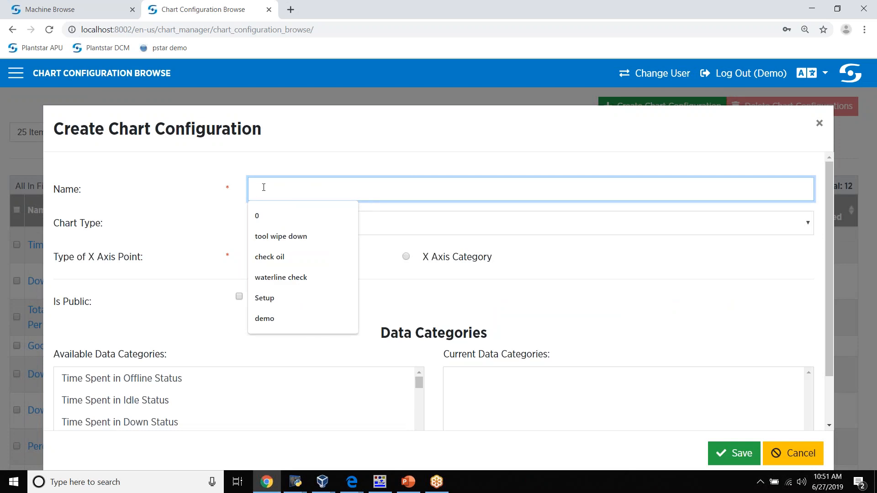
type("Proto Labs")
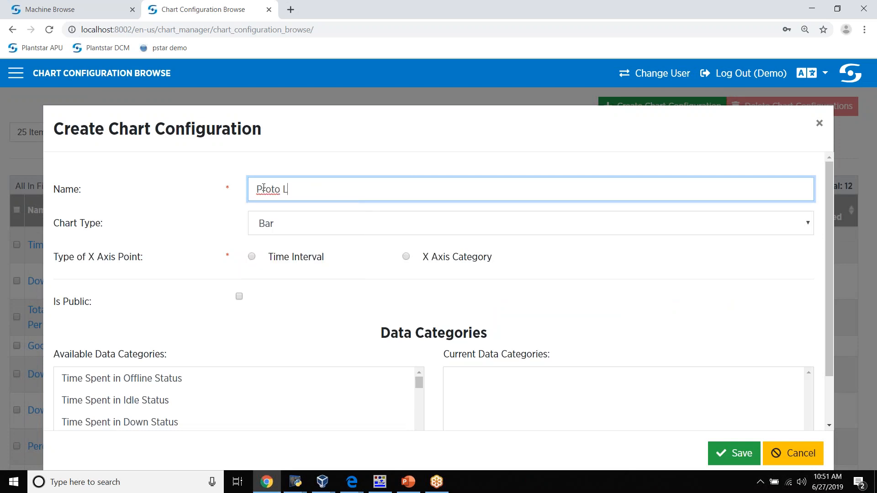
Base the chart's X axis points on X Axis Category, with the number of data points set to 10
left_click(407, 258)
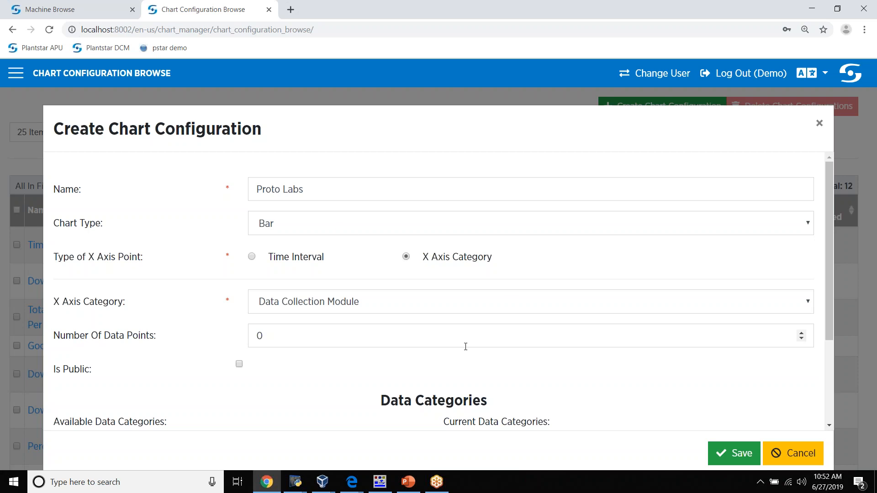
left_click(268, 339)
key("BackSpace")
type("10")
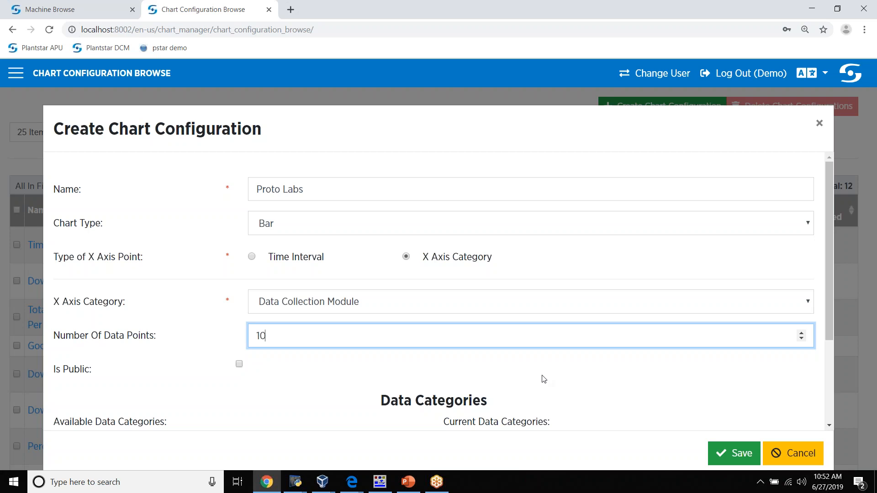
Add the data categories Time Spent in Slow Status and Time Spent in Fast Status, and save the chart configuration
left_click(831, 426)
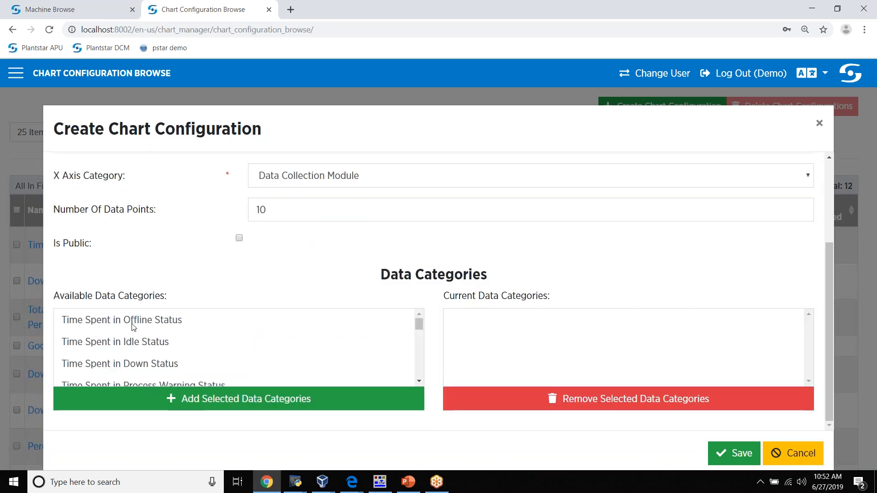
left_click(419, 383)
left_click(419, 383)
left_click(419, 382)
left_click(419, 383)
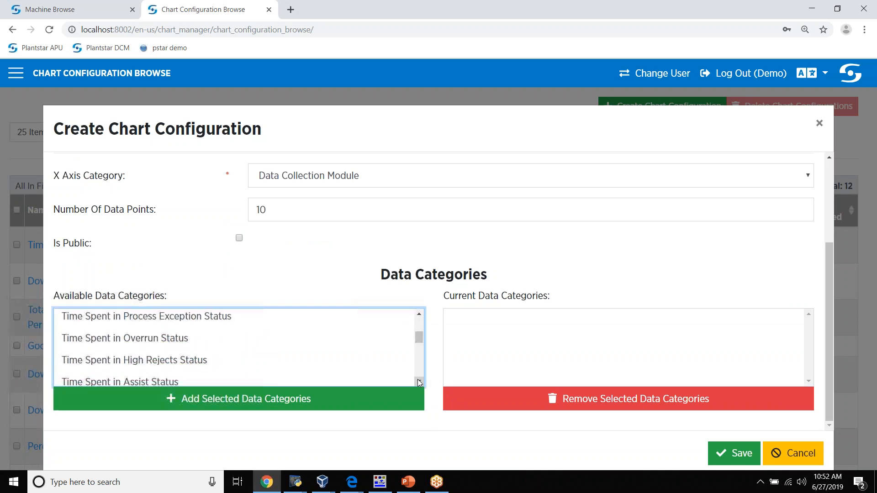
left_click(419, 383)
left_click(418, 383)
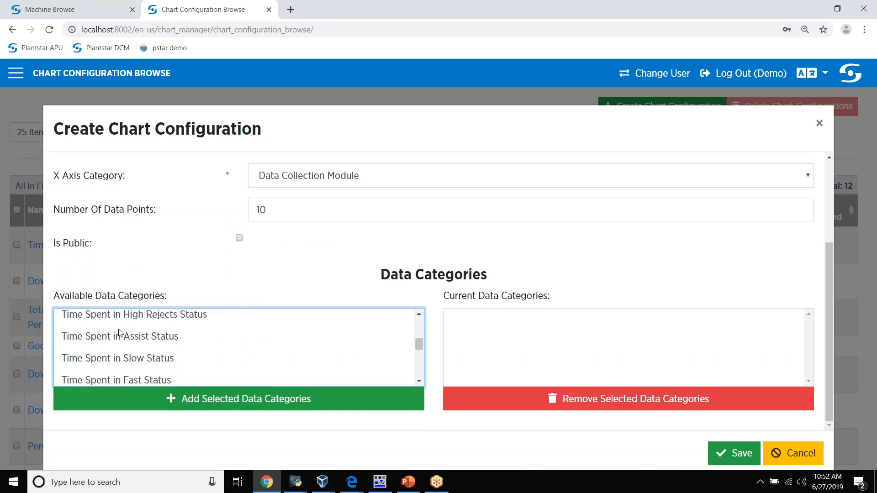
left_click(127, 361)
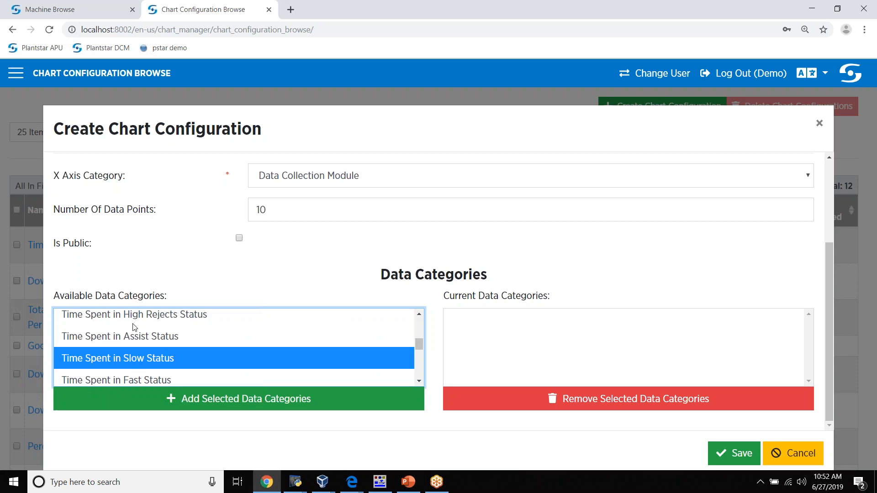
left_click(136, 381, "ctrl")
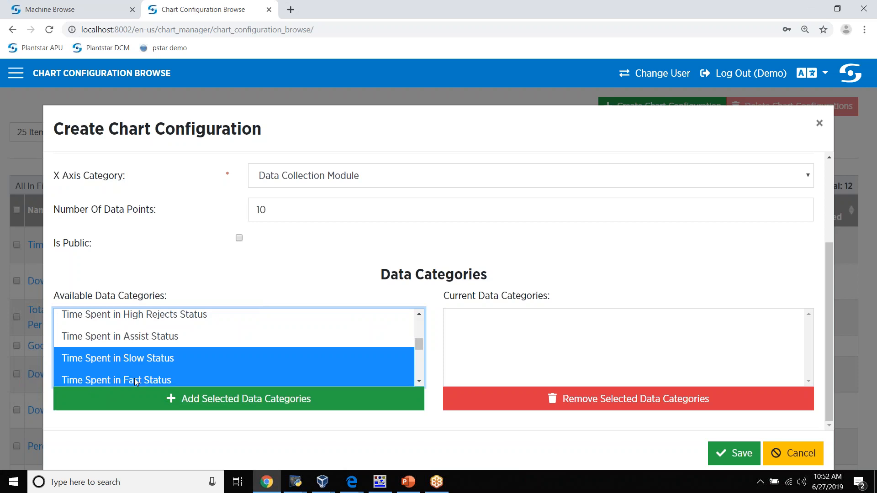
left_click(210, 400)
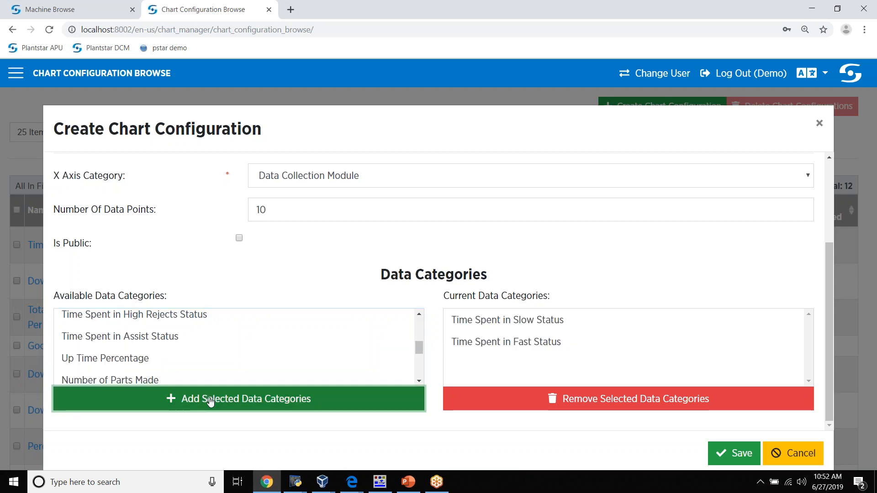
left_click(736, 458)
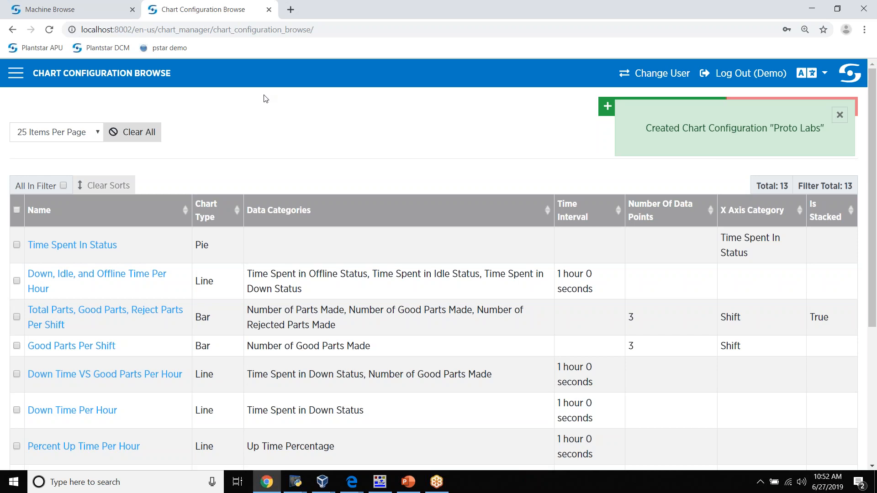
left_click(840, 115)
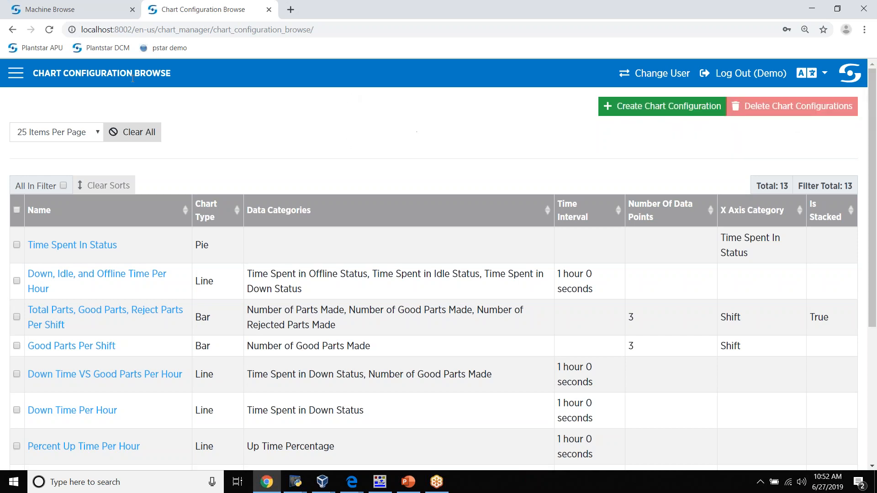
Add the private Proto Labs chart to the demo user's current production event charts and save the chart selection
left_click(16, 75)
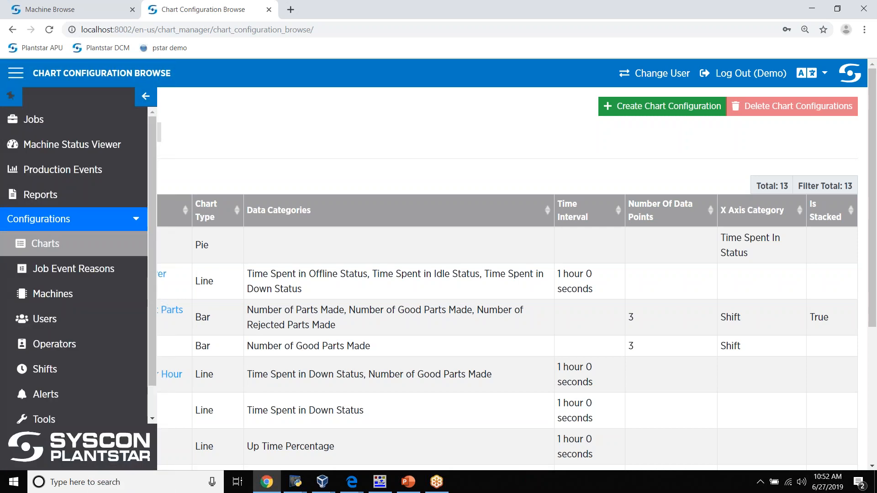
left_click(67, 171)
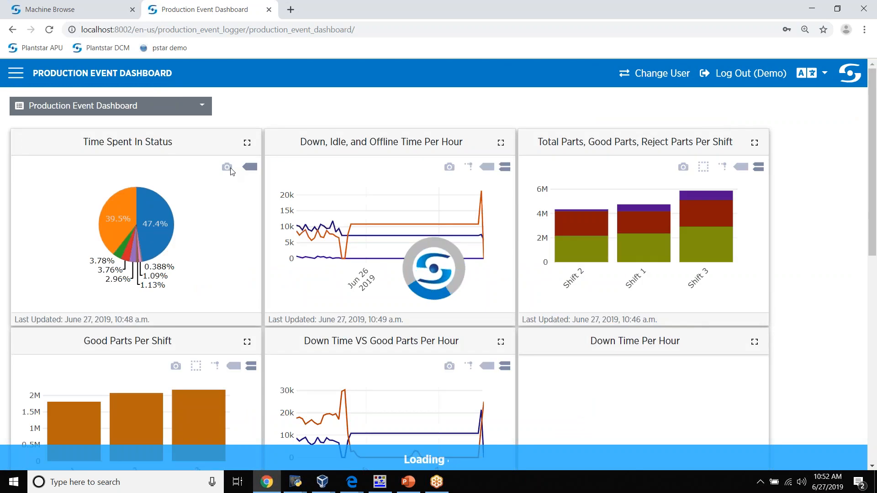
left_click(89, 106)
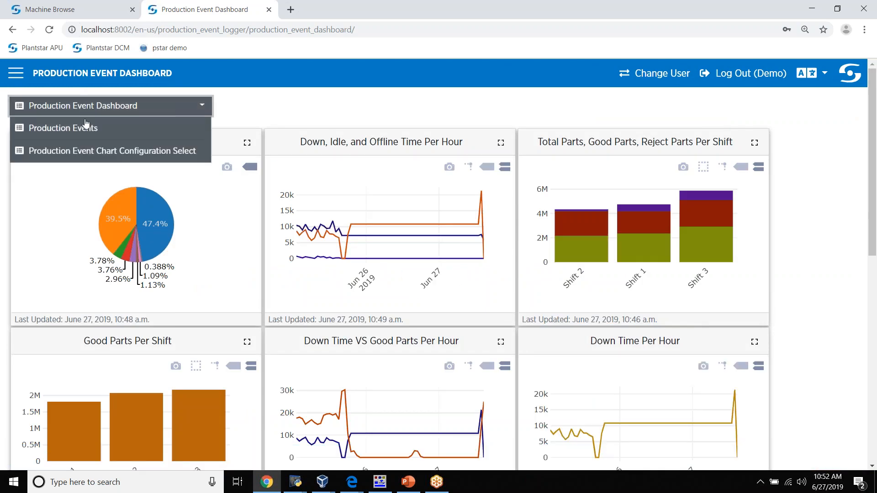
left_click(81, 151)
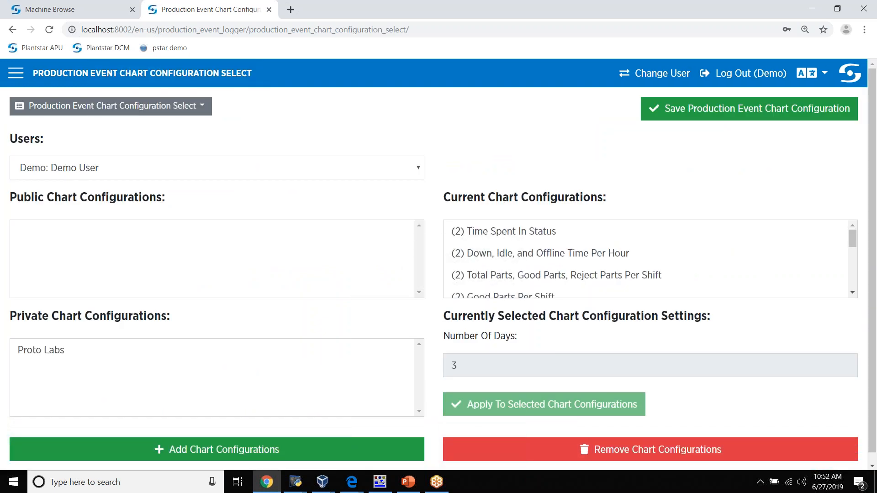
left_click(38, 353)
left_click(194, 450)
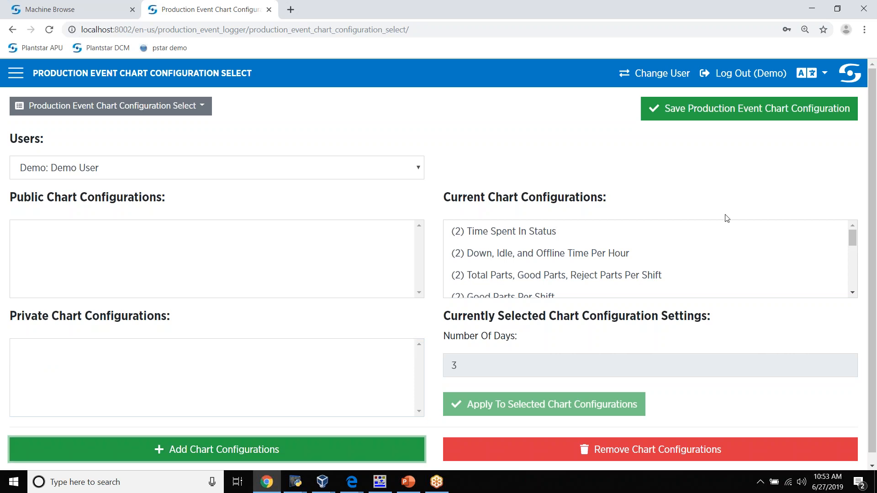
left_click(704, 111)
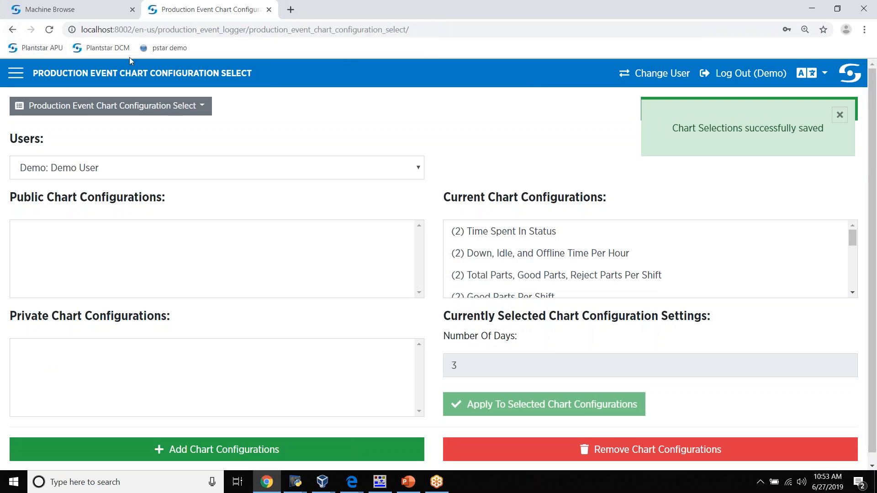
Look over the chart configuration list again, and open the Production Event Dashboard
left_click(21, 74)
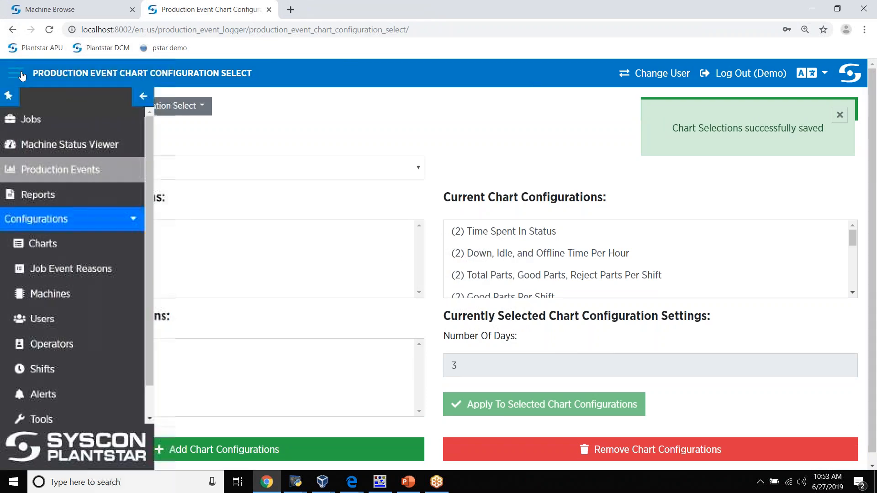
left_click(59, 244)
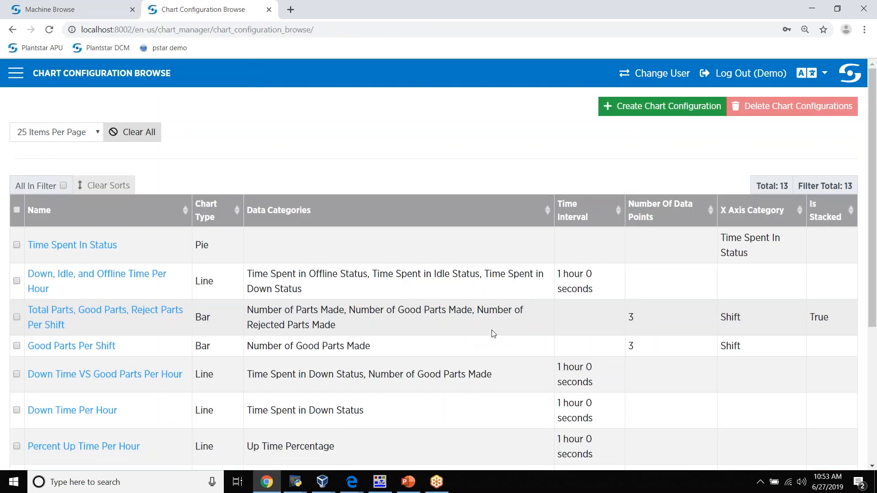
left_click(16, 73)
left_click(44, 171)
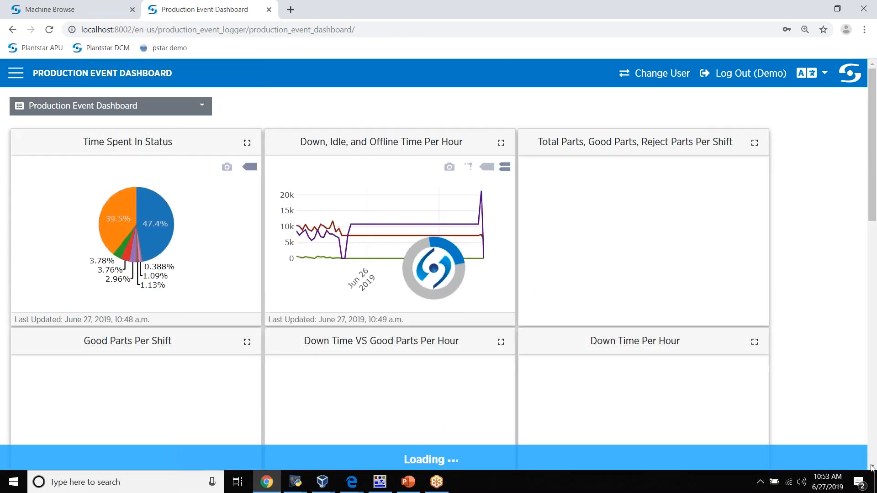
Look over the dashboard's charts down to the Proto Labs chart at the end
left_click(872, 466)
left_click(873, 467)
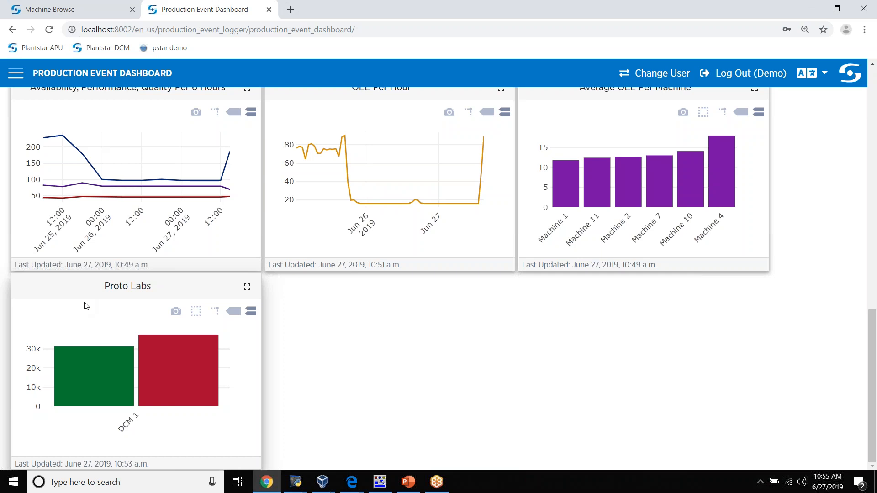
Switch to the Plantstar DCM and review the Tool Type Change Schedule and the Tool Maintenance Events for Machine 6
left_click(97, 49)
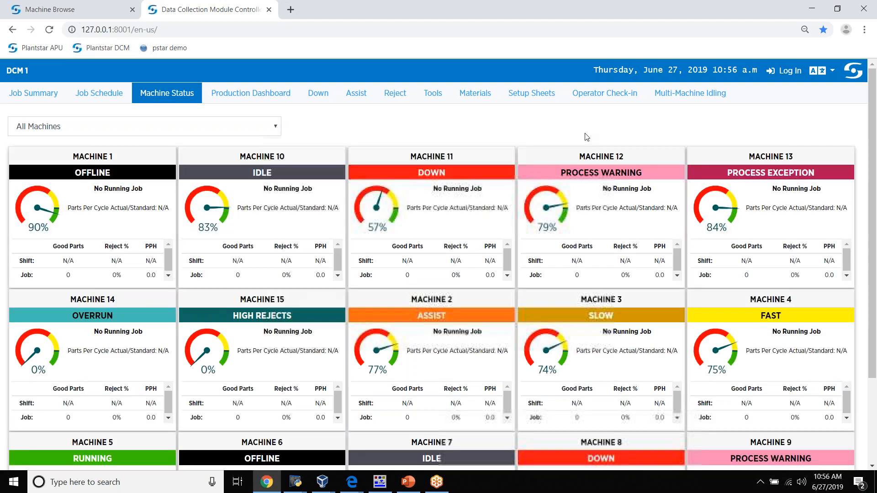
left_click(432, 94)
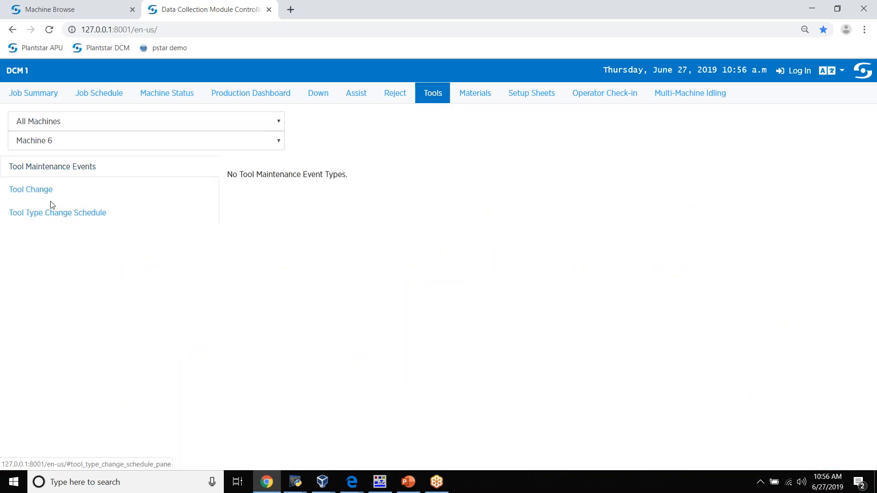
left_click(59, 220)
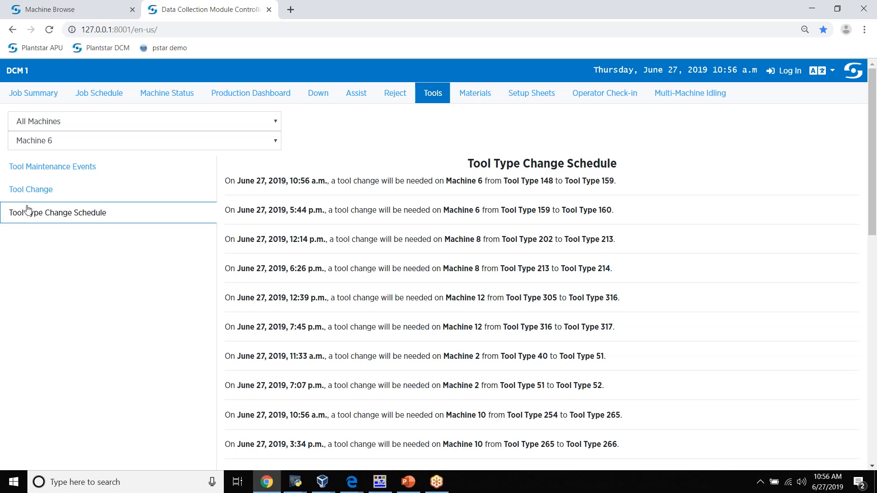
left_click(40, 169)
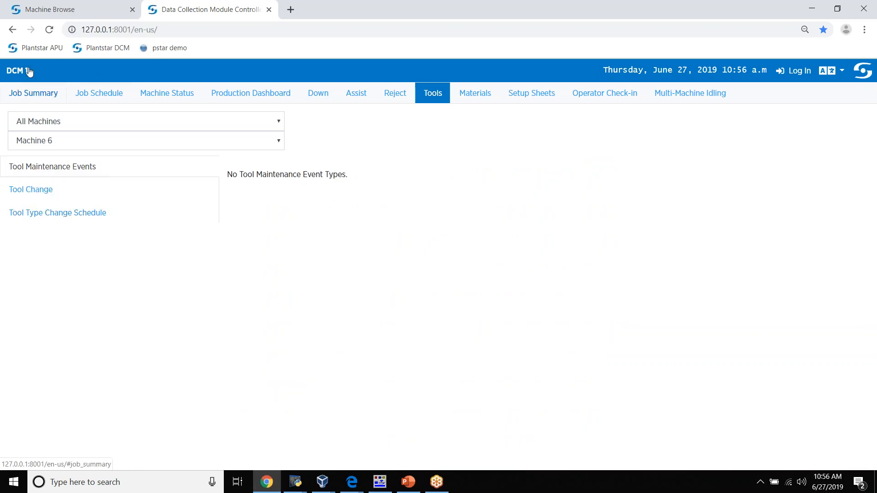
left_click(47, 213)
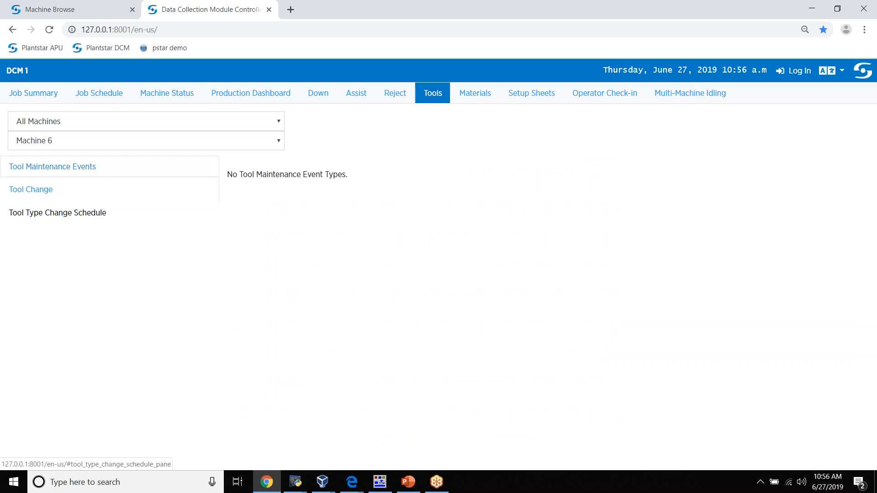
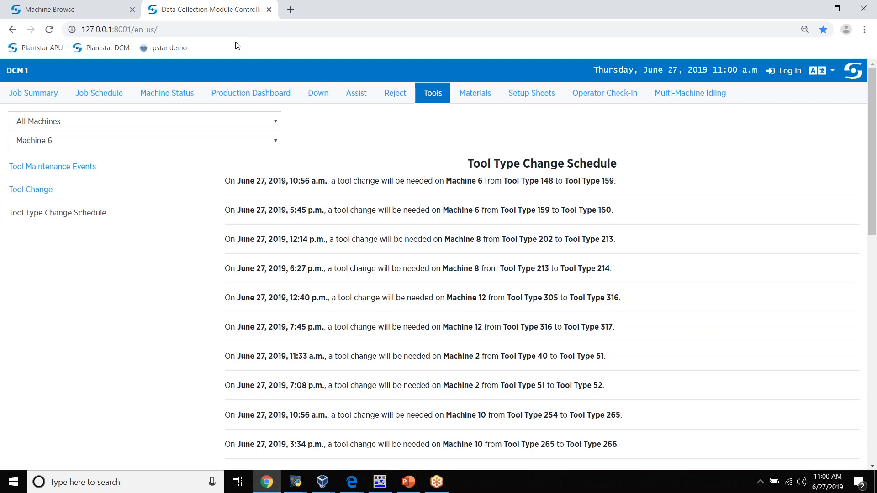
left_click(34, 167)
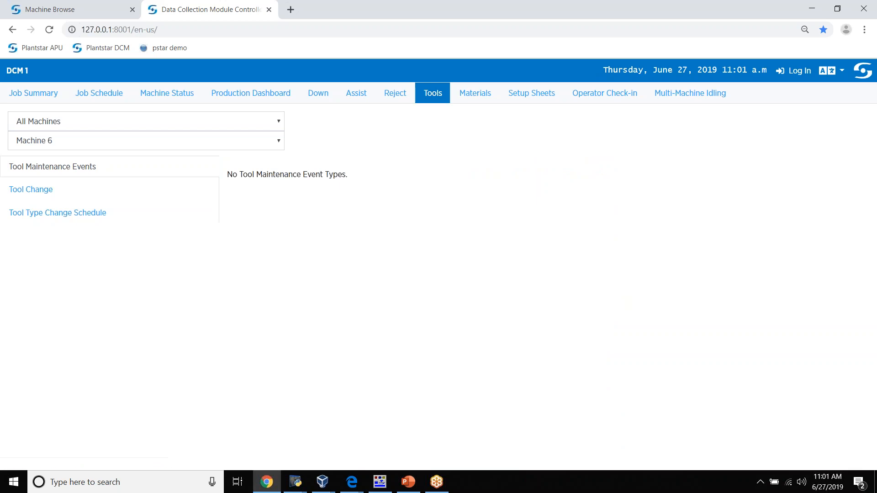
In the Plantstar APU's tool configuration, create a tool maintenance event type named "check oil" and dismiss the notification
left_click(28, 48)
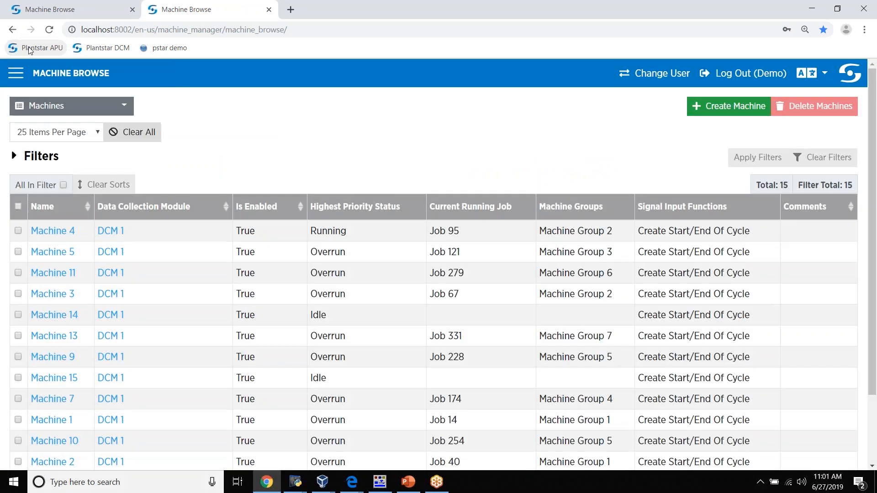
left_click(16, 73)
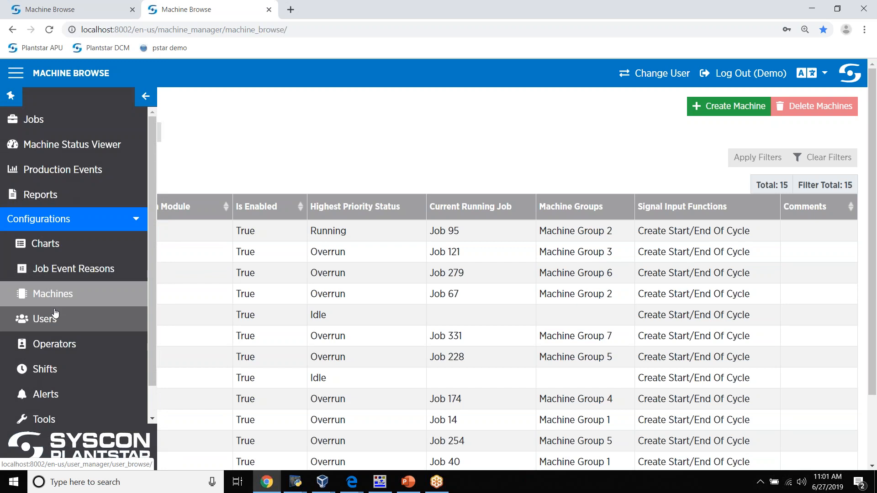
left_click(44, 419)
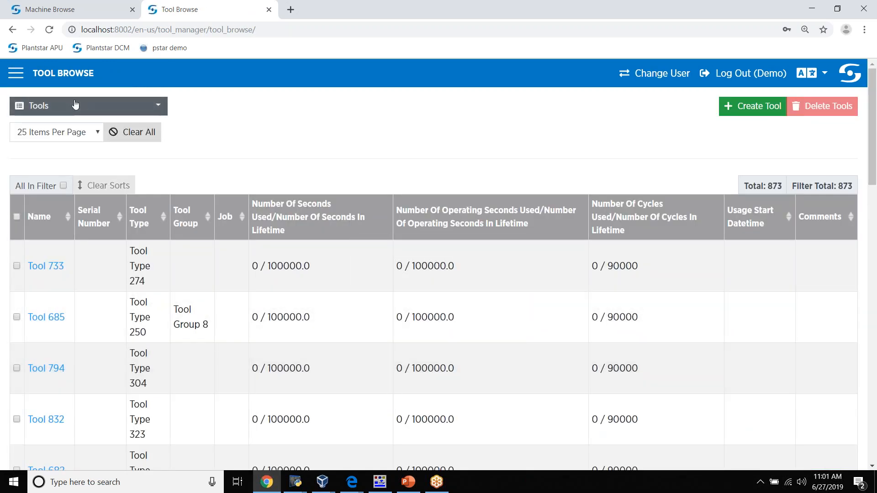
left_click(76, 115)
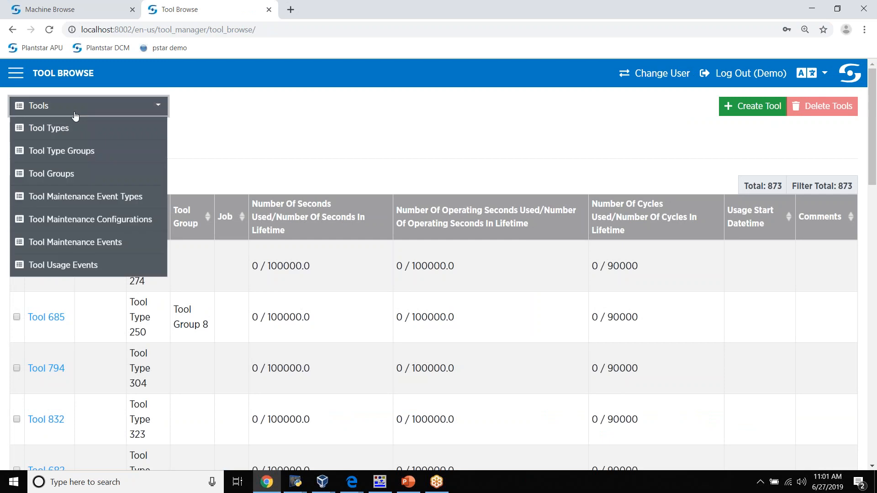
left_click(63, 203)
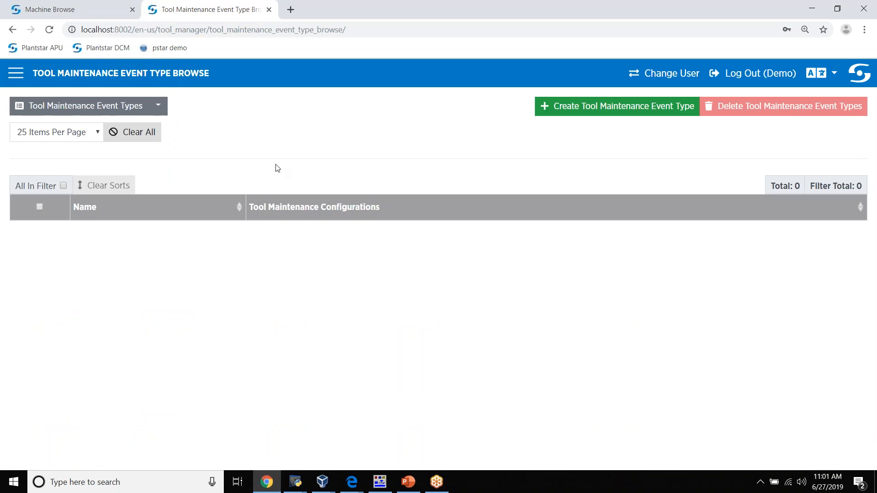
left_click(582, 107)
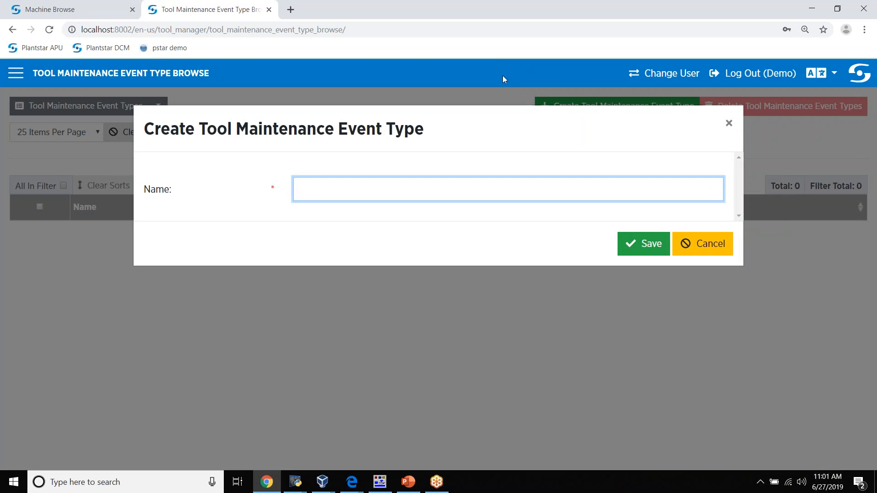
type("check oil")
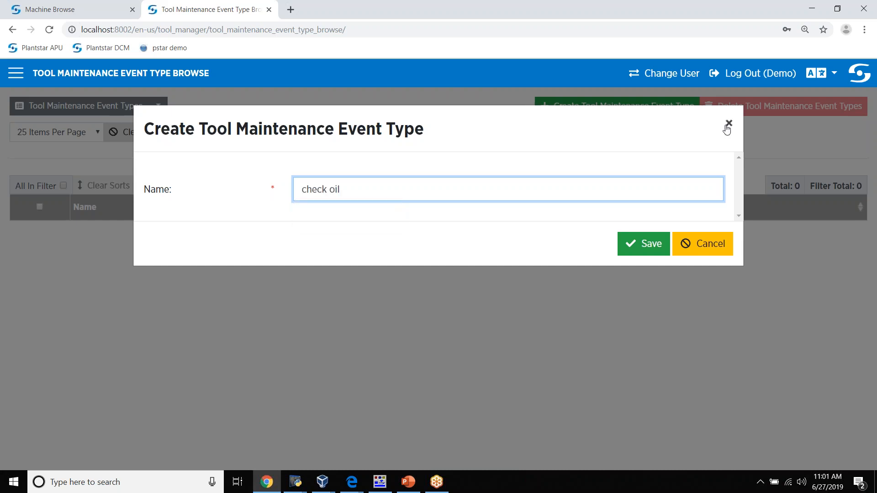
left_click(651, 246)
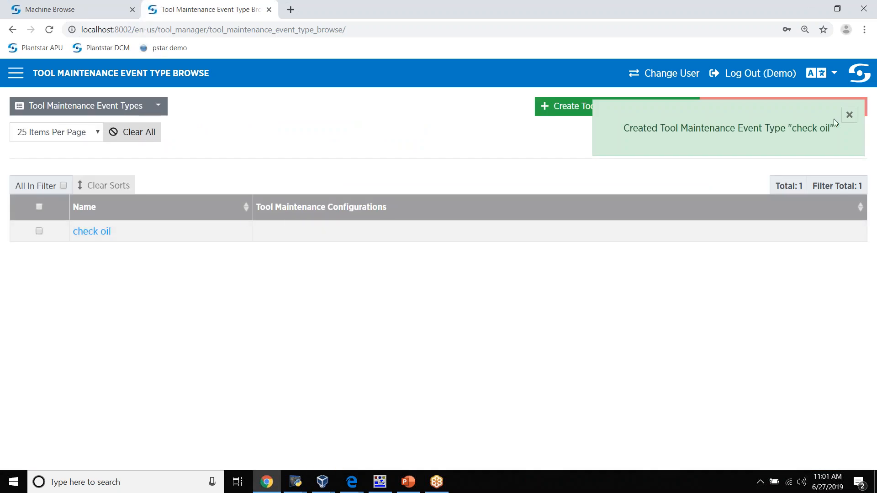
left_click(850, 116)
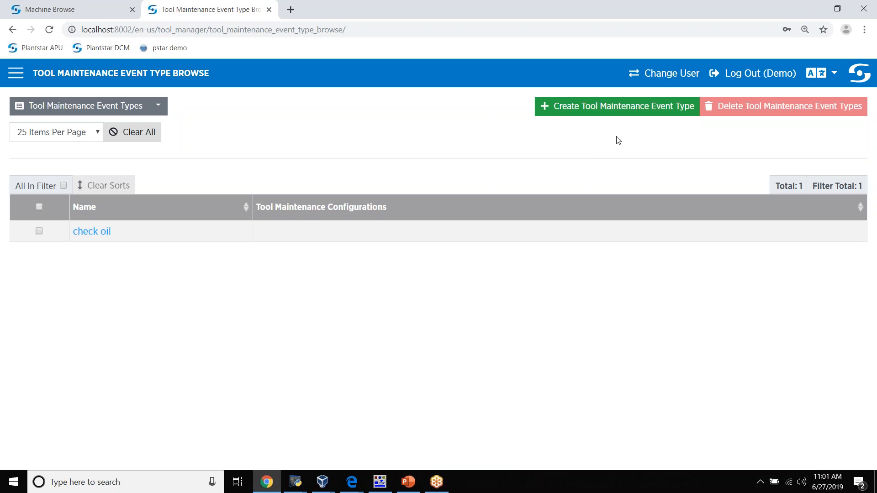
Create another tool maintenance event type named "tool wipe down"
left_click(611, 102)
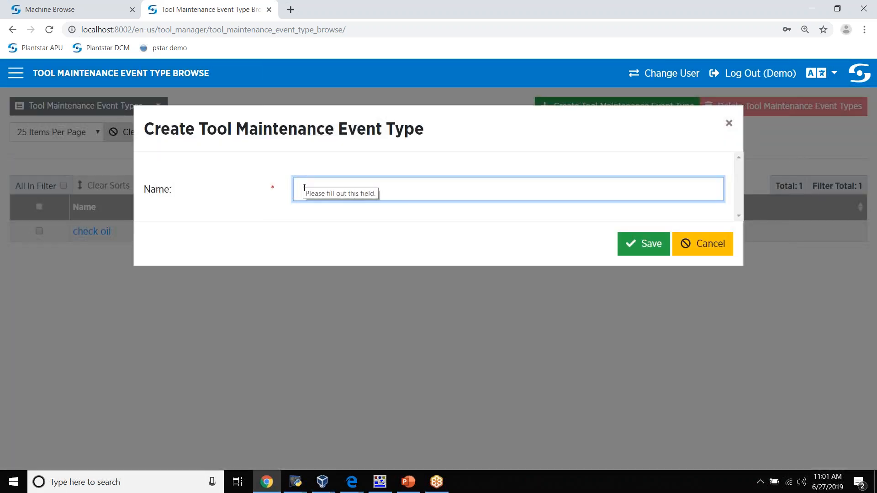
left_click(304, 188)
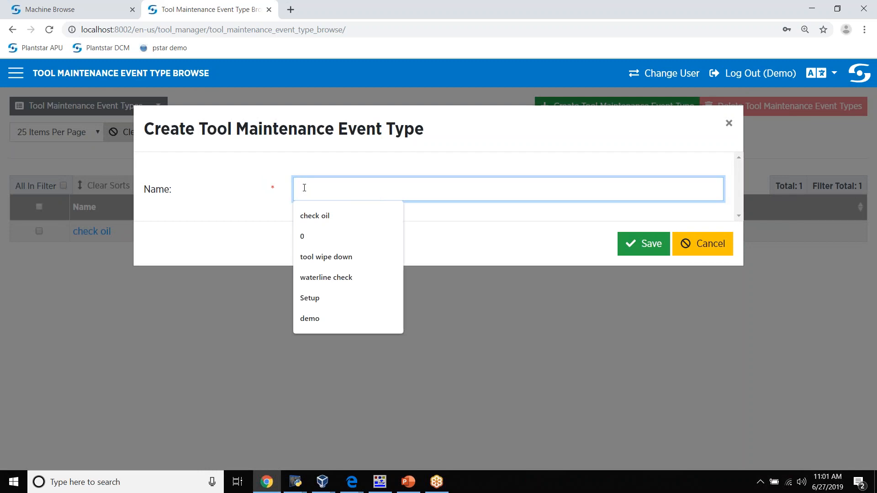
left_click(325, 257)
left_click(645, 245)
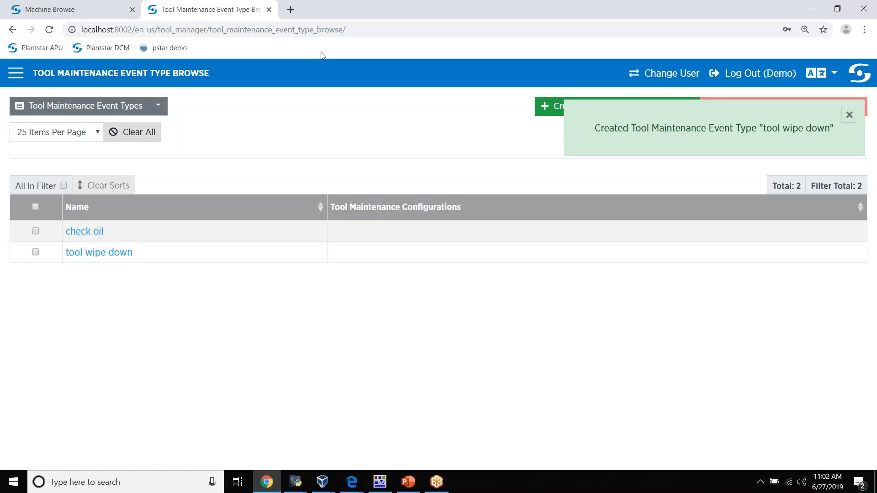
Return to the Plantstar DCM and set the check oil event's maintenance duration to 10 minutes for Machine 6
left_click(111, 49)
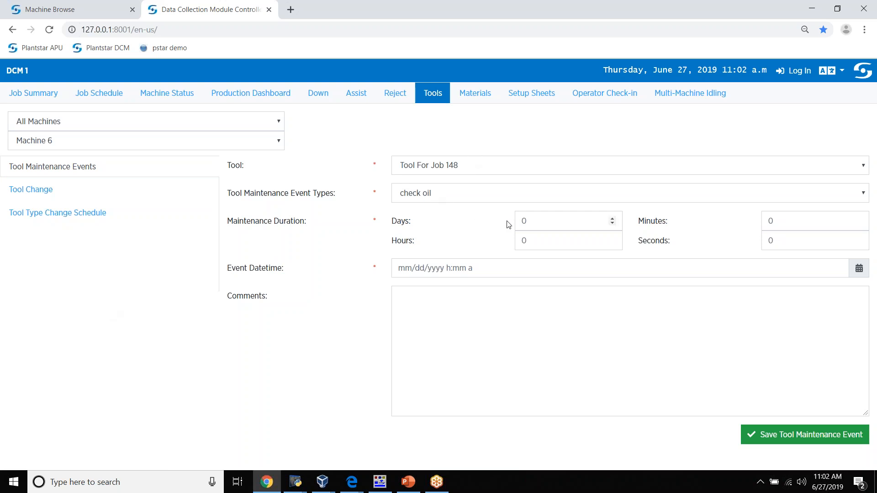
left_click(536, 229)
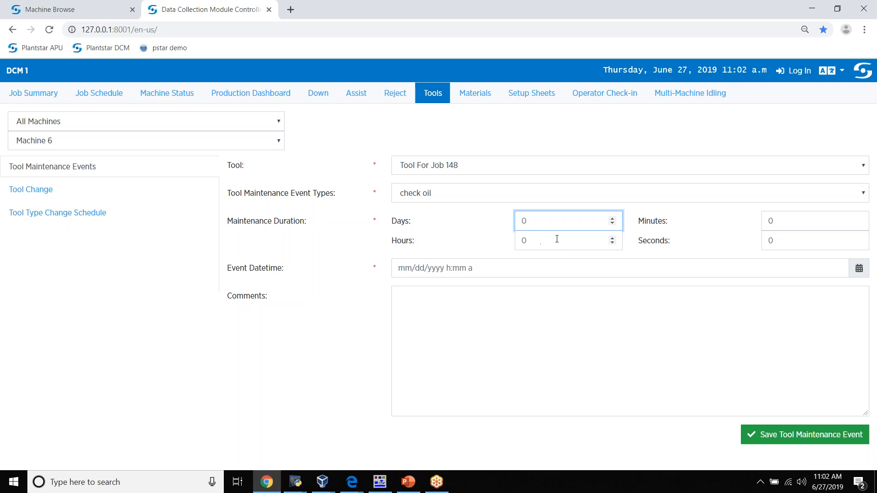
left_click(779, 220)
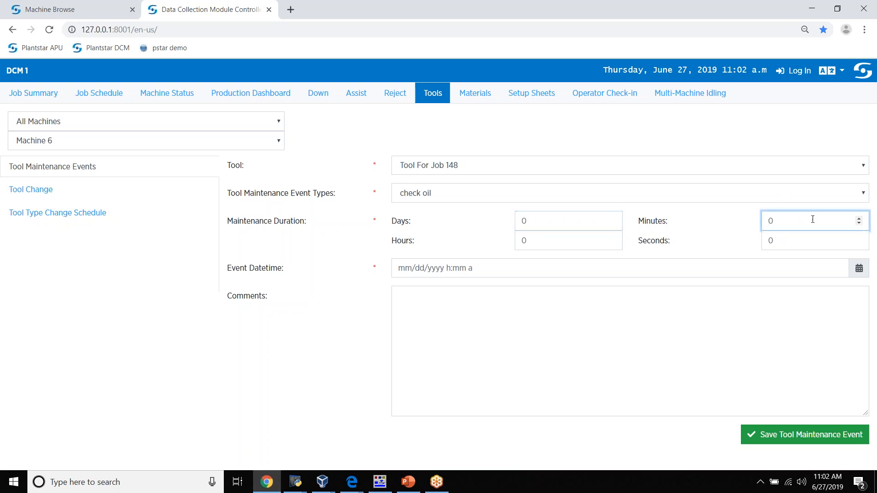
type("10")
Set the event datetime to 06/27/2019 11:02 a.m., add the comment "oil starting to look dark." and try to save the event
left_click(496, 268)
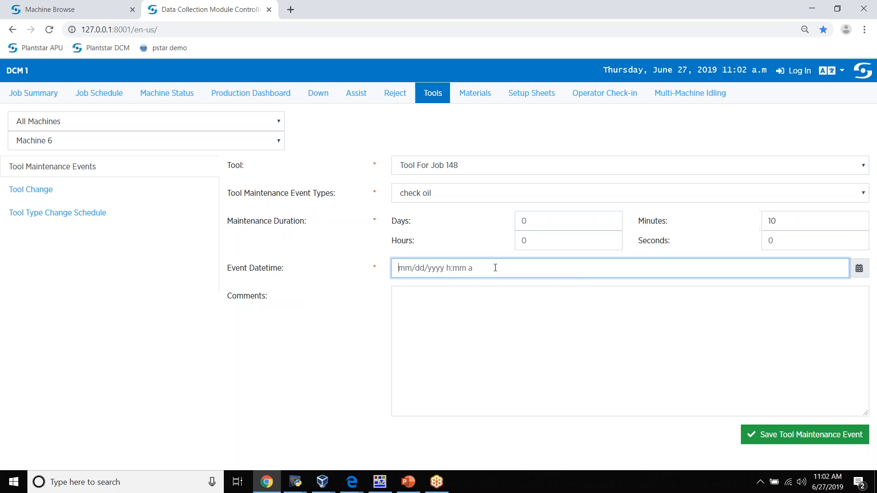
left_click(859, 269)
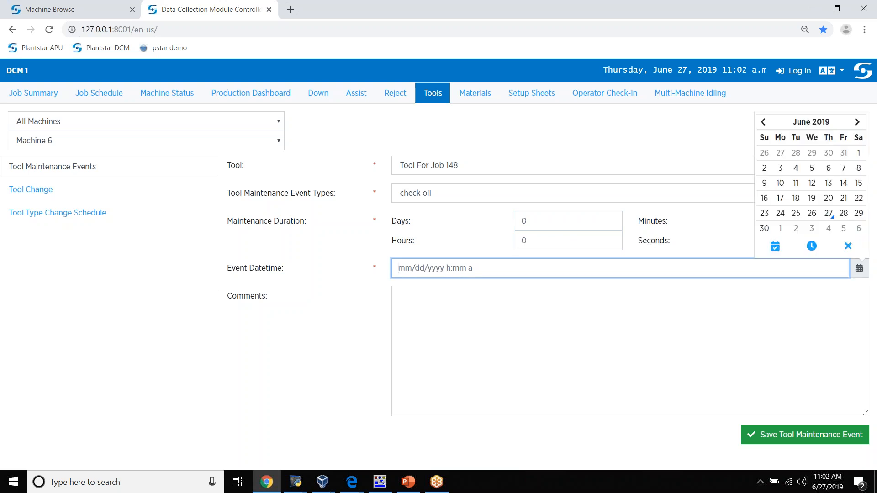
left_click(829, 214)
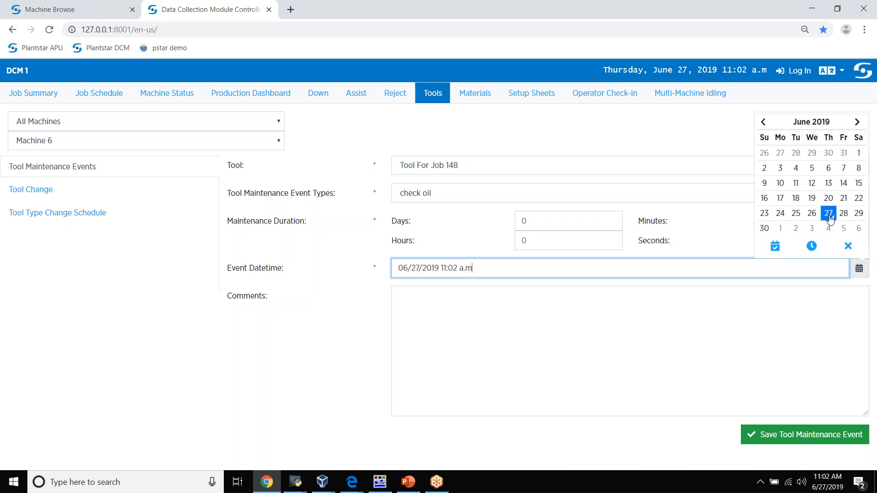
left_click(402, 294)
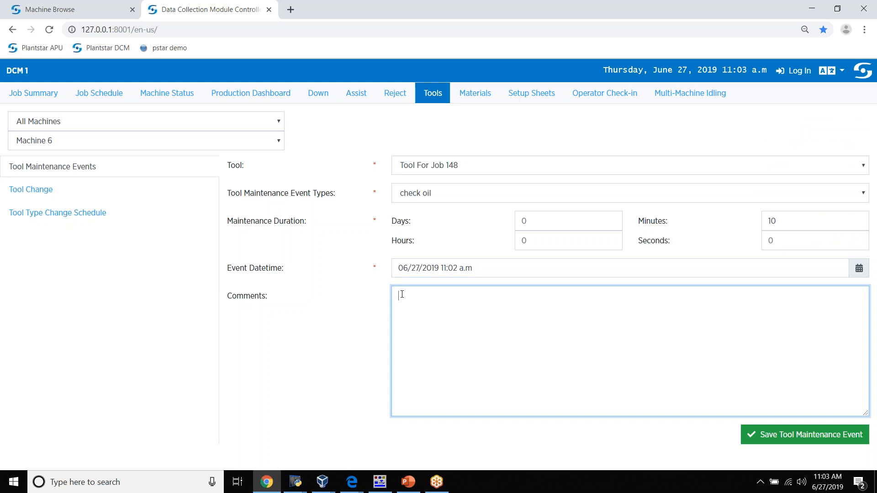
type("oil starting to look dark.")
left_click(810, 440)
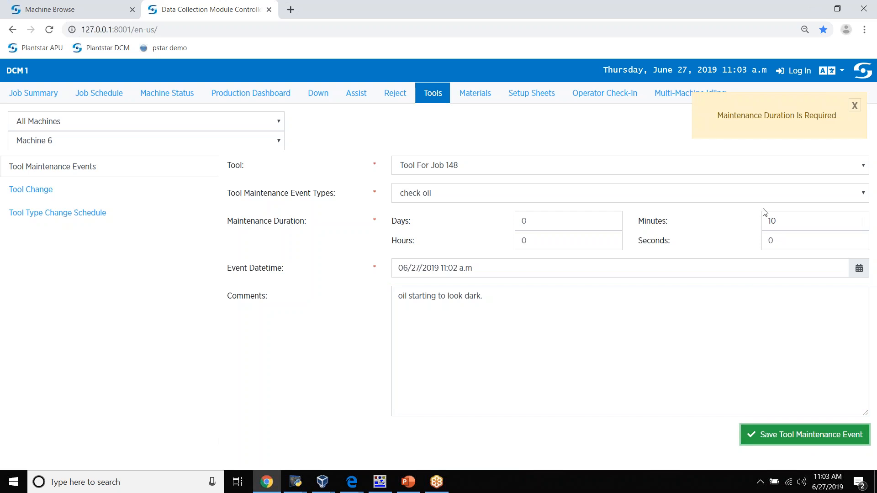
Enter 0 for the duration's seconds, hours and days, save the tool maintenance event, and dismiss the duration warning
left_click(763, 239)
left_click(778, 243)
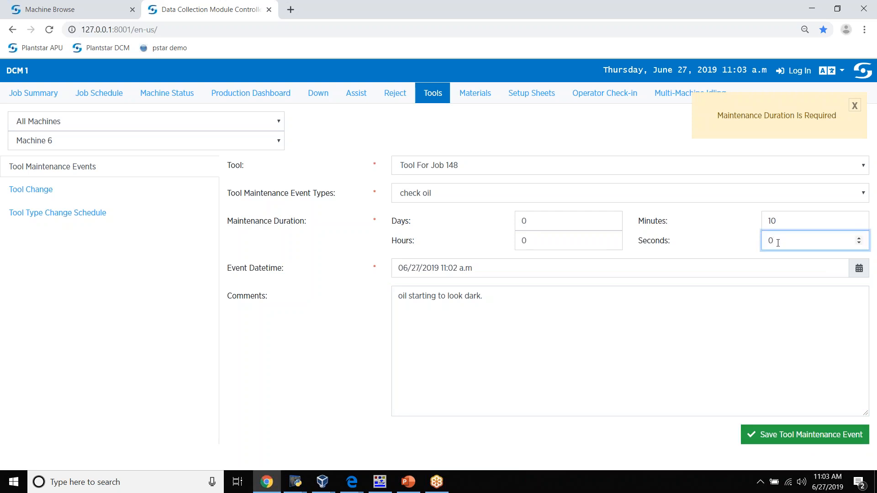
left_click(776, 221)
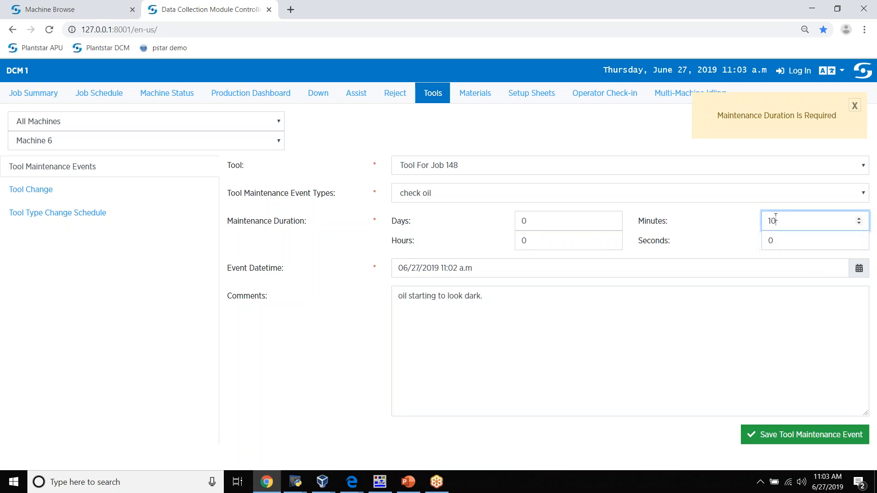
left_click(528, 242)
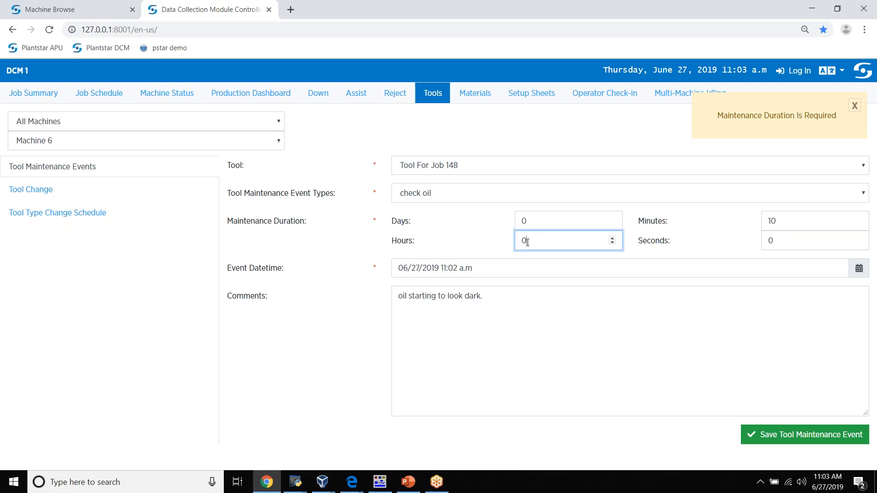
left_click(529, 221)
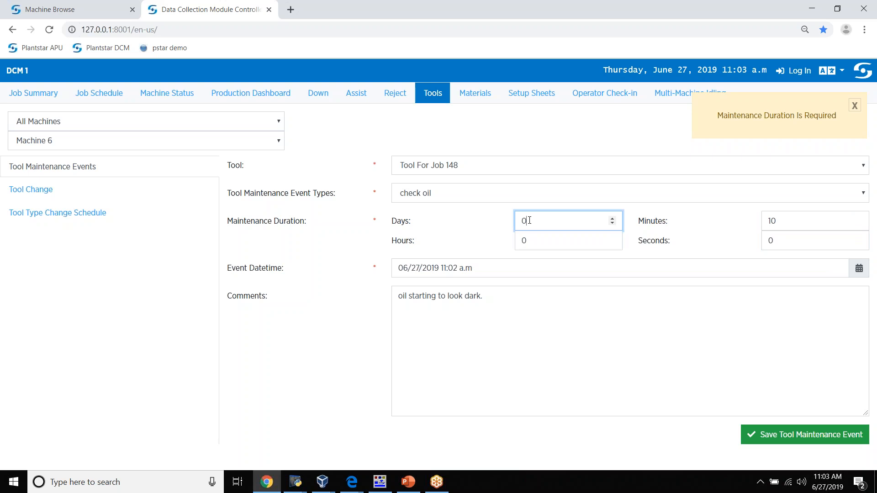
left_click(770, 436)
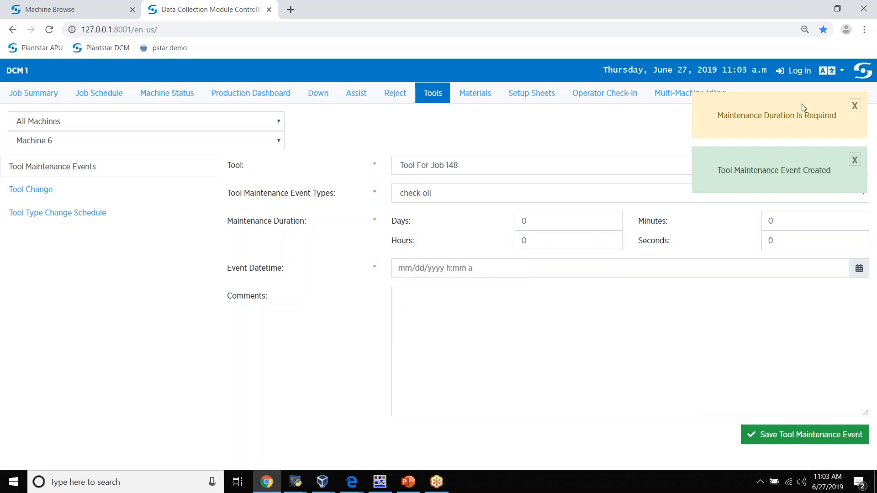
left_click(855, 106)
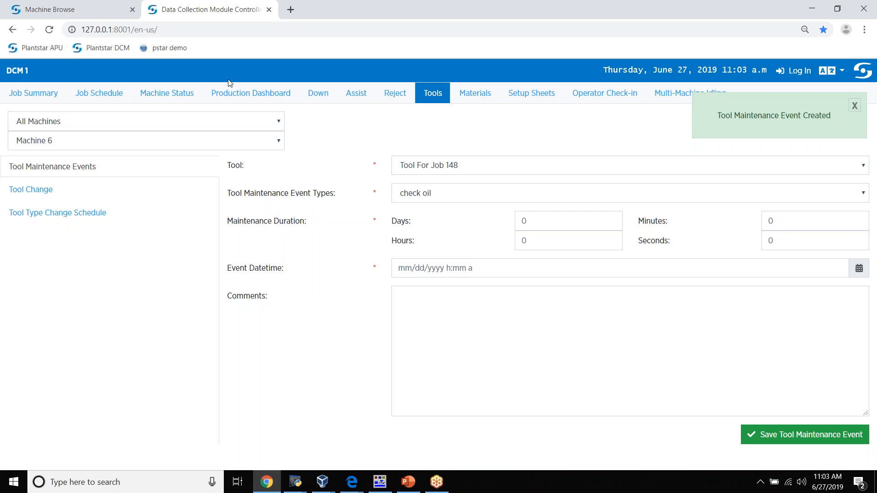
Open the Material Type Change Schedule in the DCM's materials section
left_click(476, 104)
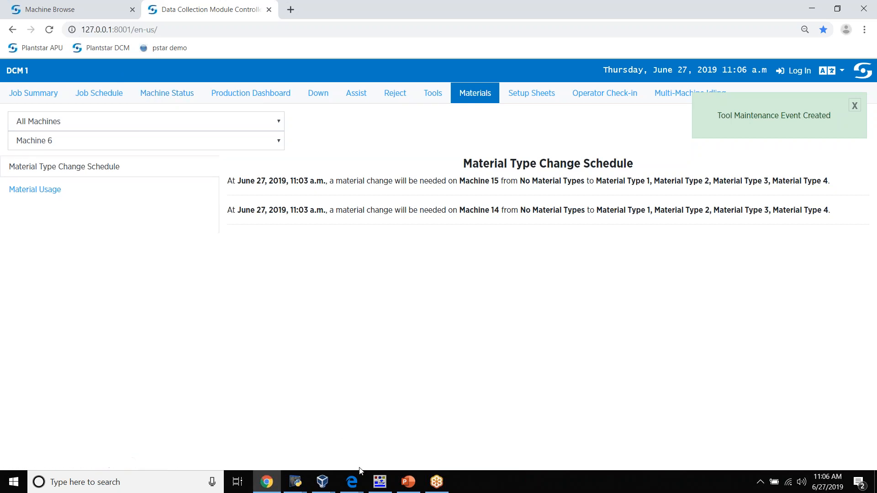
Switch to Panorama Monitor and view alpha_1's CycleTime values as a table, followed by its Process Summary
left_click(380, 482)
mouse_move(352, 481)
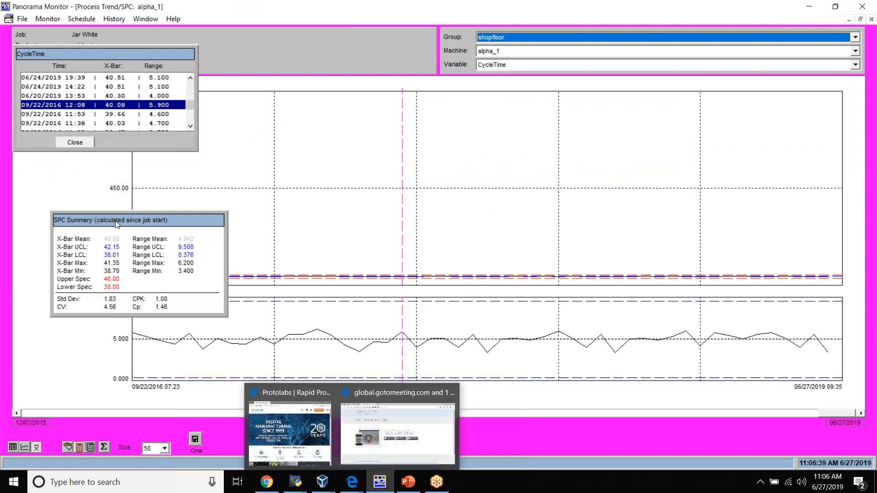
left_click(12, 448)
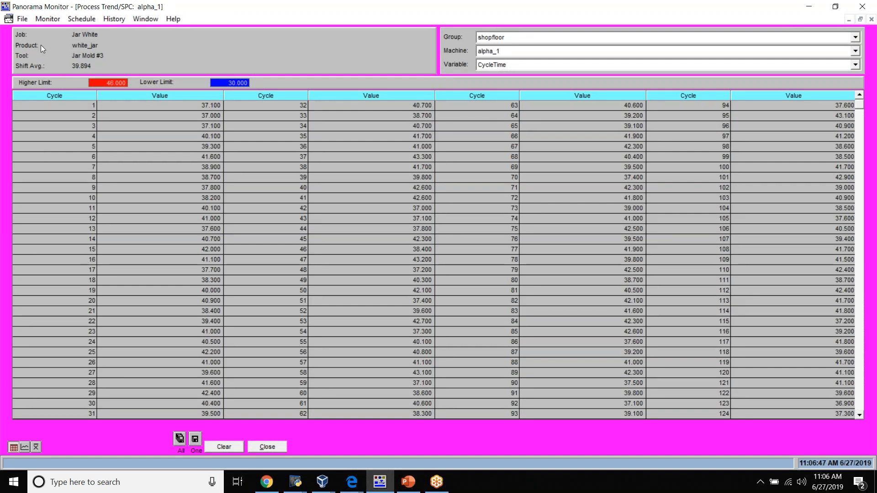
left_click(41, 18)
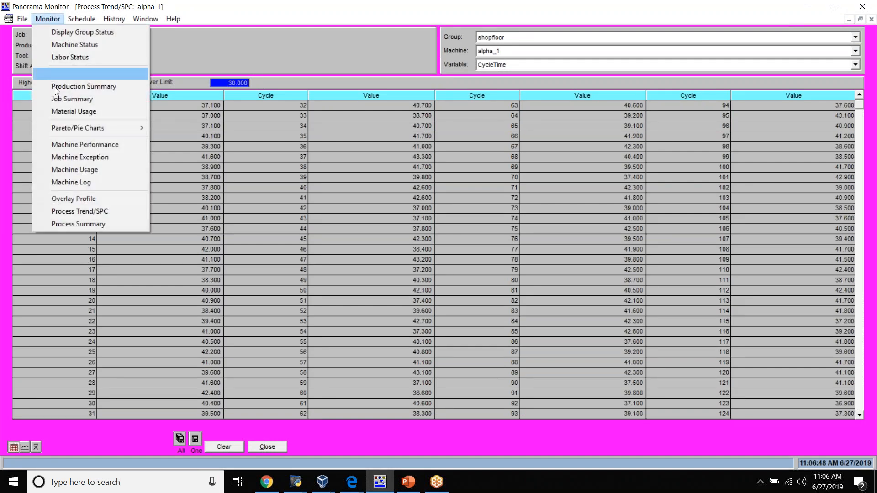
left_click(73, 224)
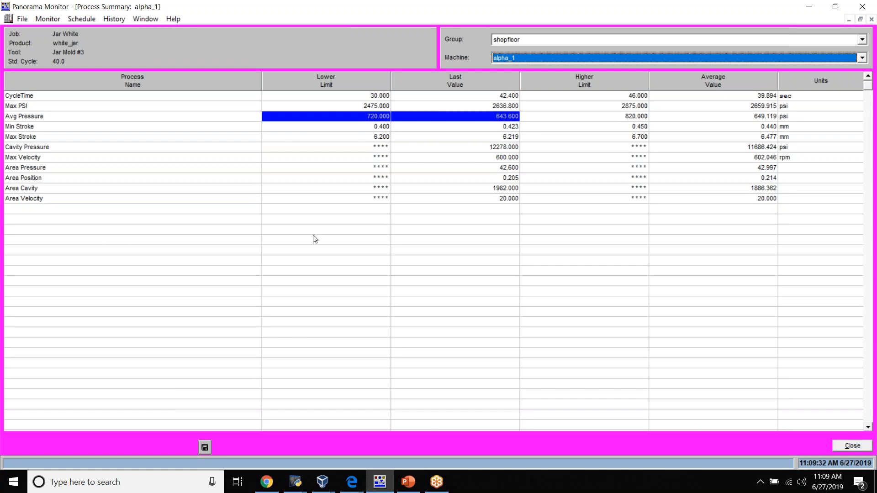
Return to the Plantstar DCM, open the Job Schedule and dismiss the tool maintenance notification
left_click(810, 6)
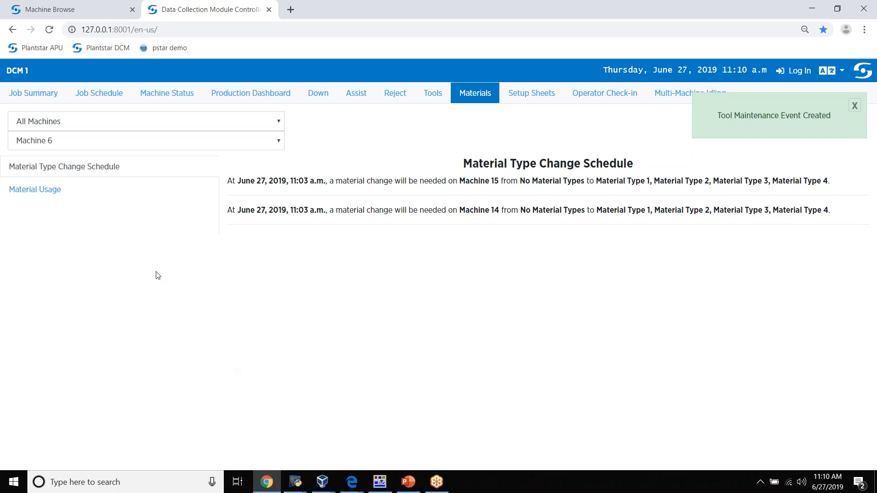
left_click(96, 97)
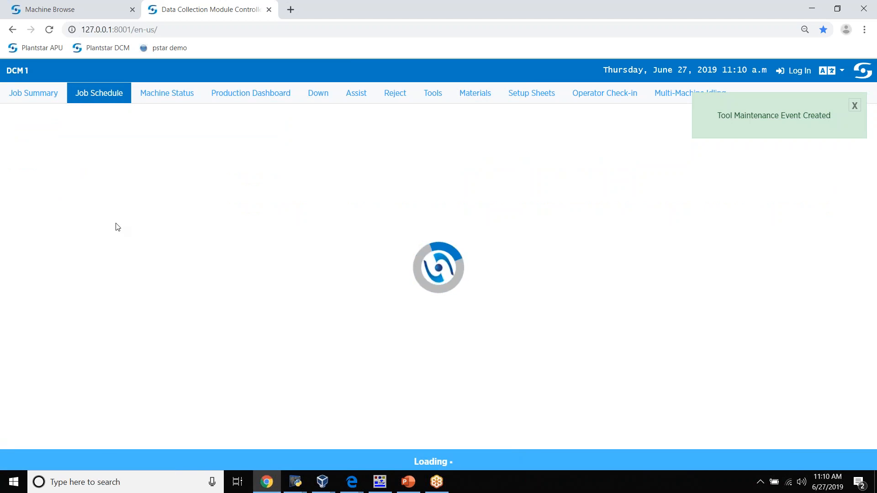
left_click(853, 105)
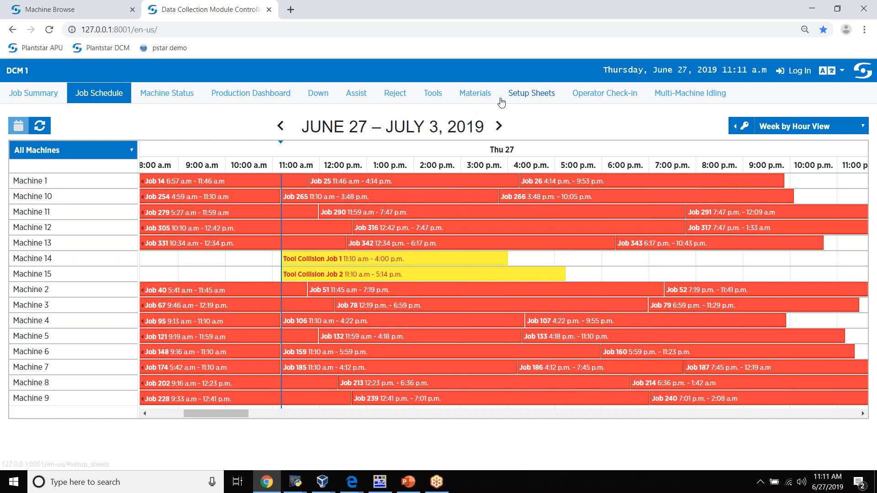
Open the Setup Sheets for Machine 1 and look through the instructional video section and the embedded injection molding setup sheet
left_click(527, 98)
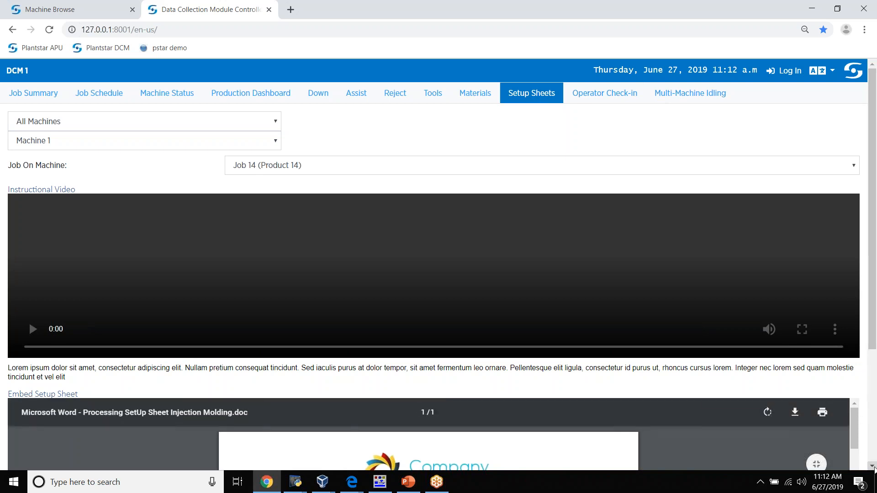
left_click_drag(873, 468, 872, 468)
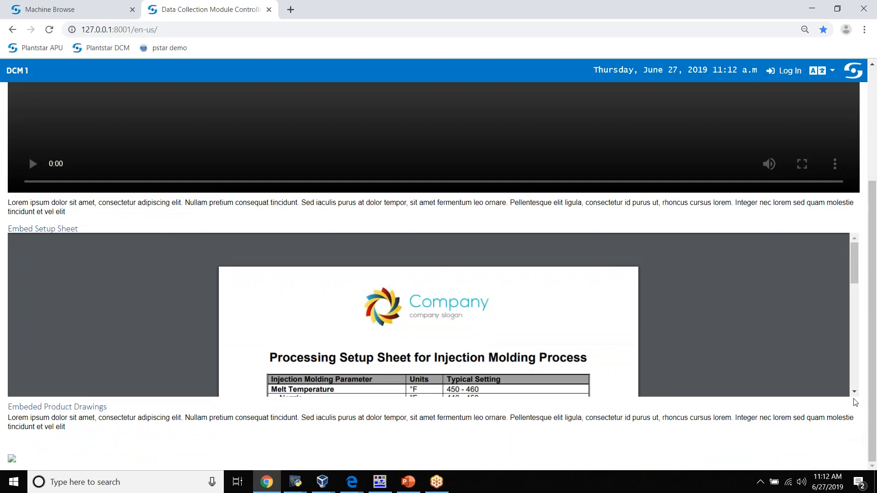
left_click_drag(853, 394, 853, 395)
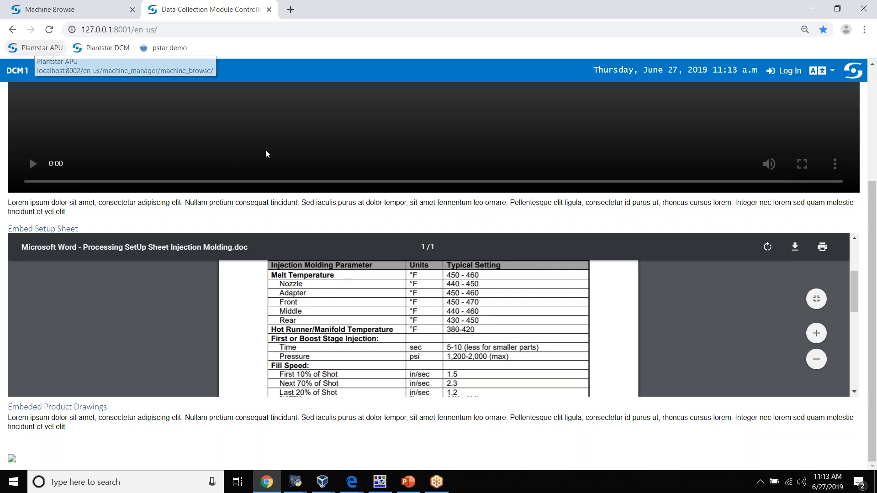
left_click(854, 239)
scroll(855, 242, "up", 3)
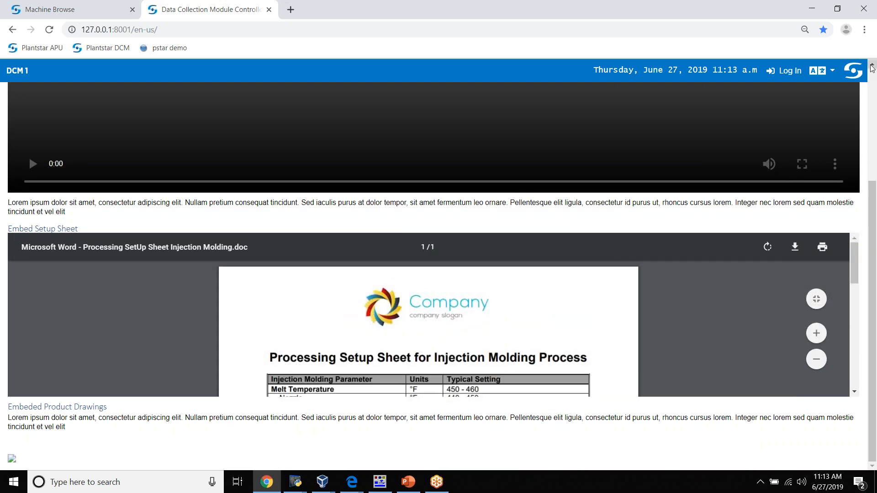
scroll(873, 68, "up", 4)
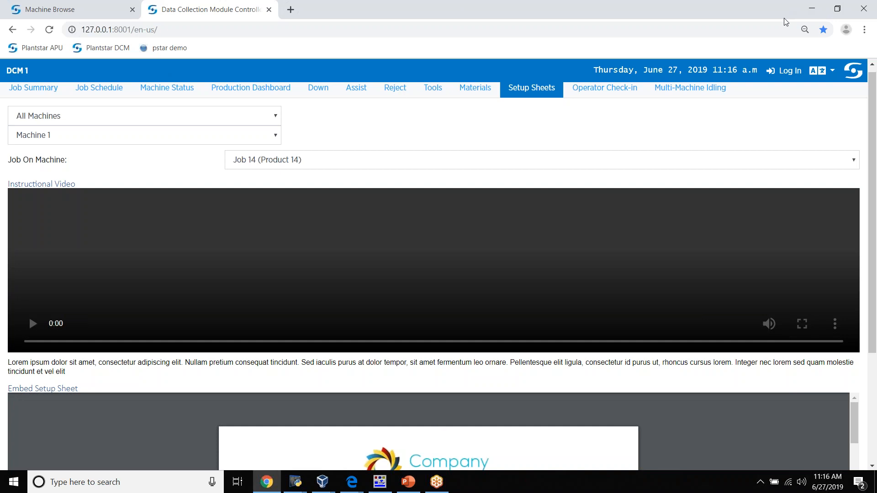
Switch to the Plantstar APU and open the alert configurations
left_click(41, 52)
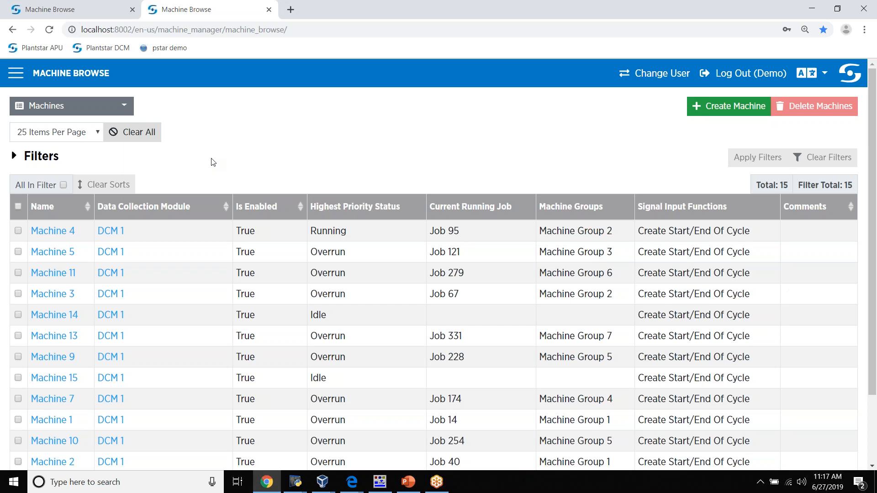
left_click(39, 51)
left_click(124, 107)
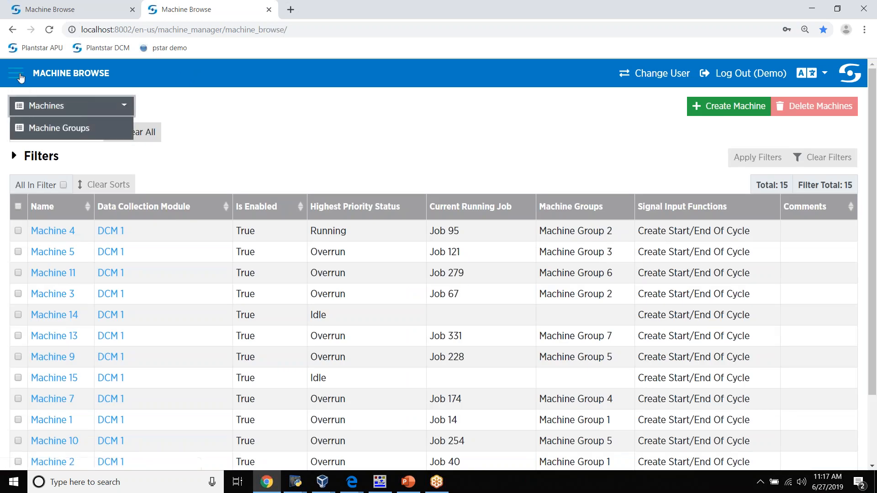
left_click(16, 75)
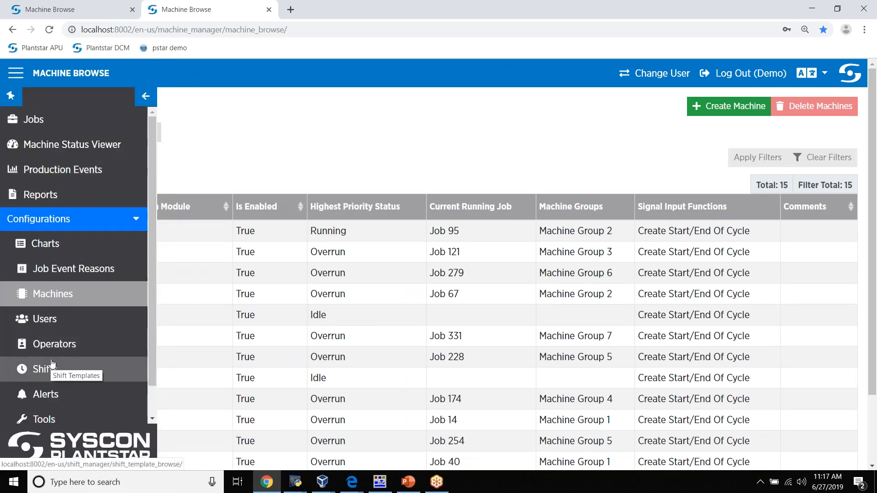
left_click(48, 396)
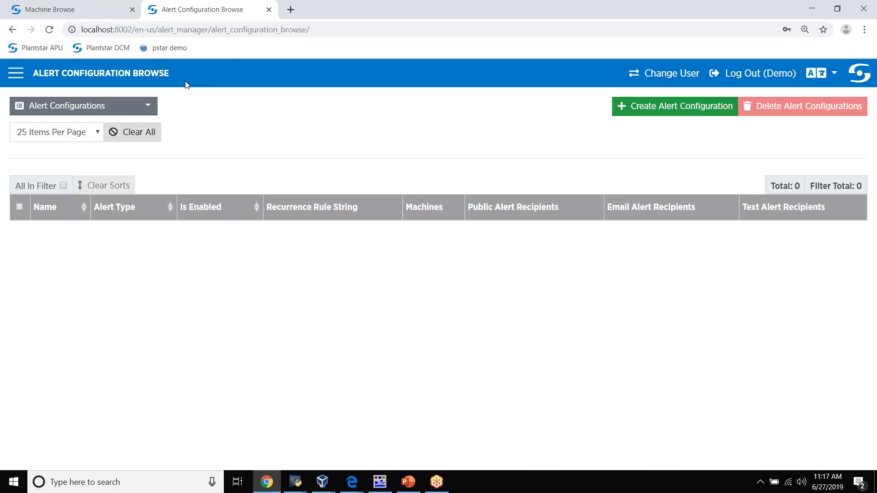
Open a new alert configuration form and examine the fields available for a Field Threshold Breach alert
left_click(670, 111)
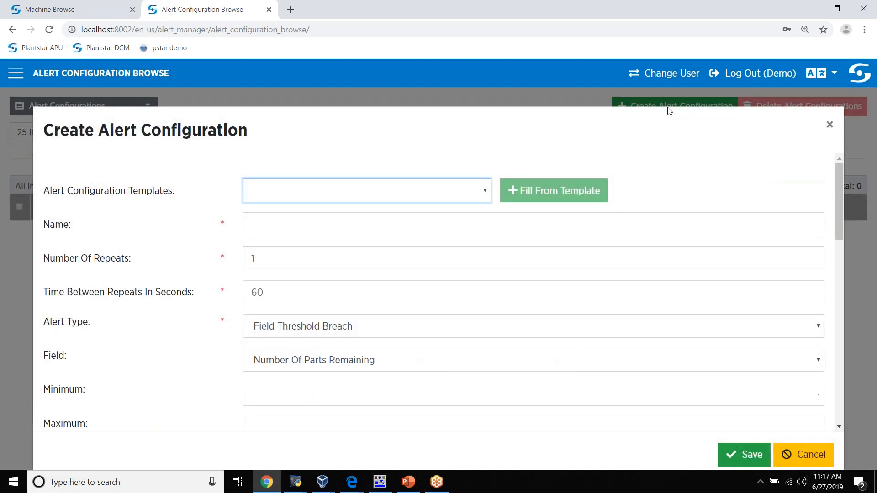
left_click(839, 427)
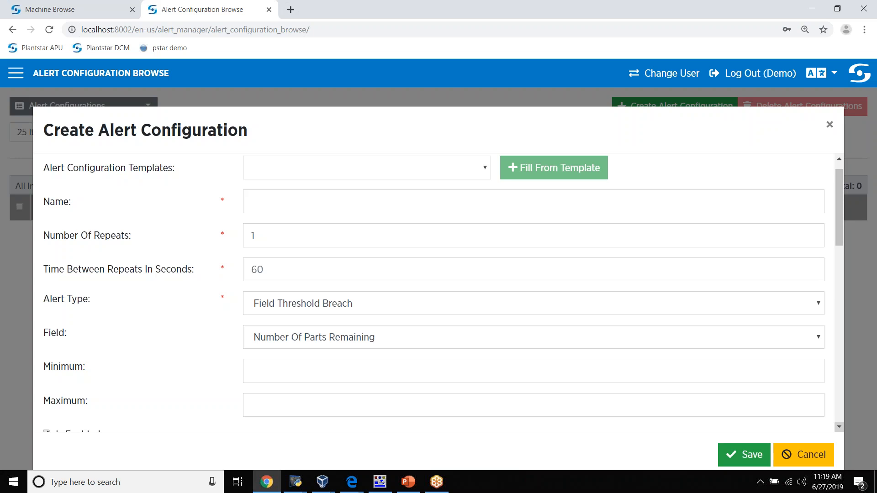
scroll(439, 292, "down", 1)
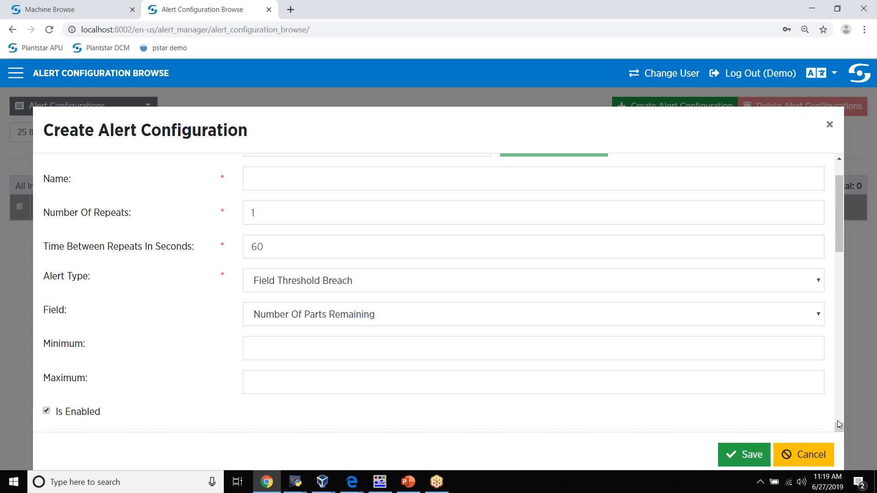
left_click(818, 316)
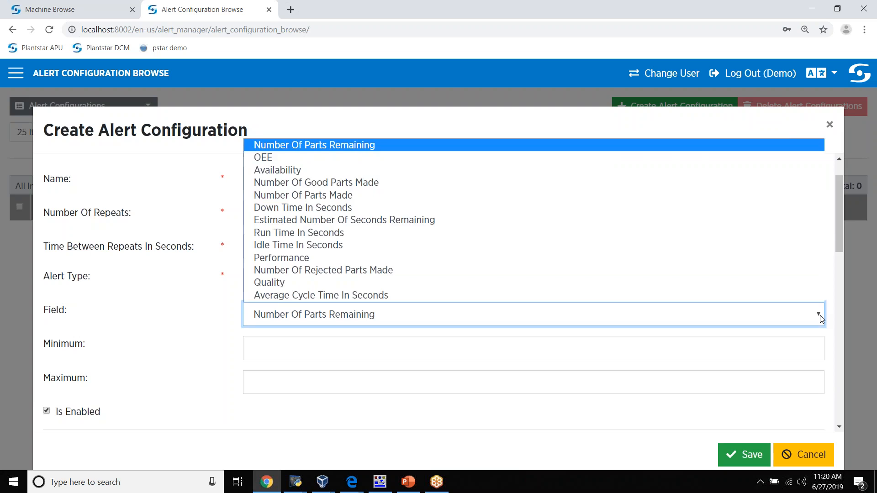
left_click(819, 315)
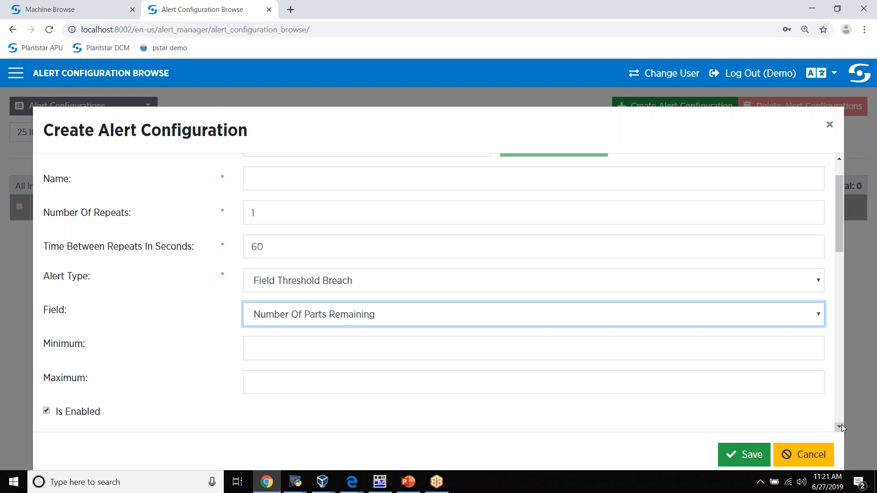
Review the form's data collection module and public recipient sections, and close the alert configuration without saving
scroll(841, 425, "down", 5)
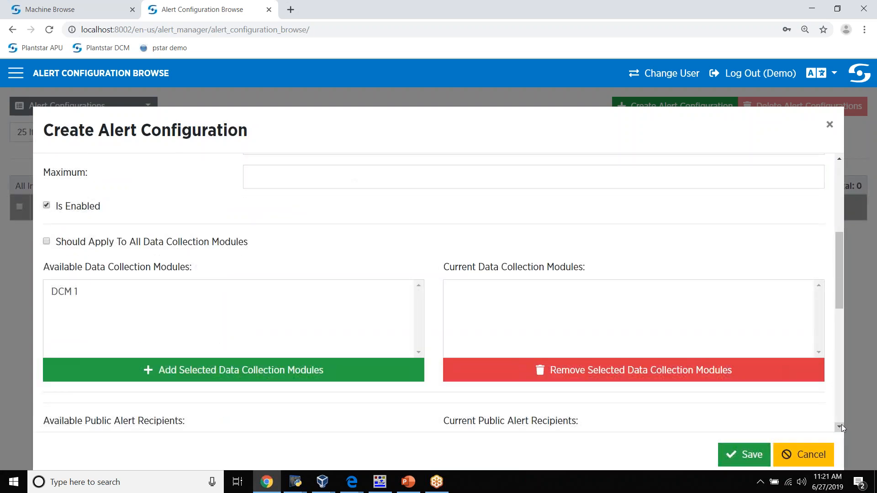
left_click(840, 427)
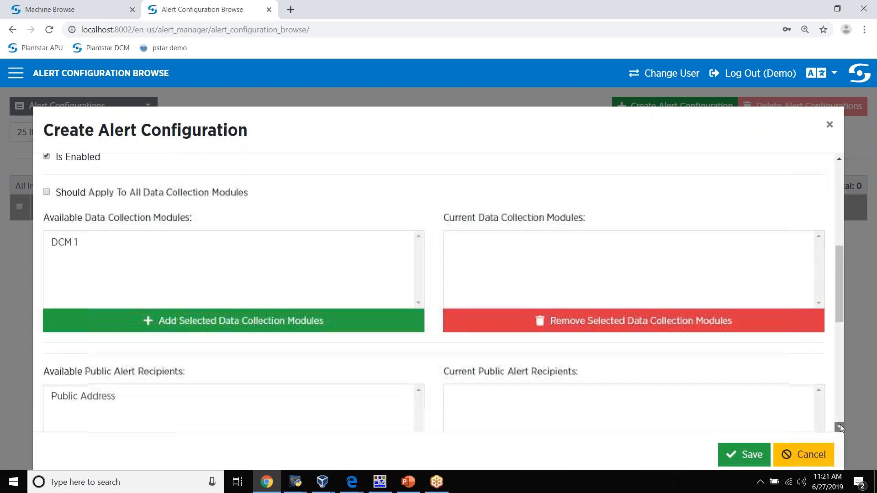
scroll(840, 427, "down", 1)
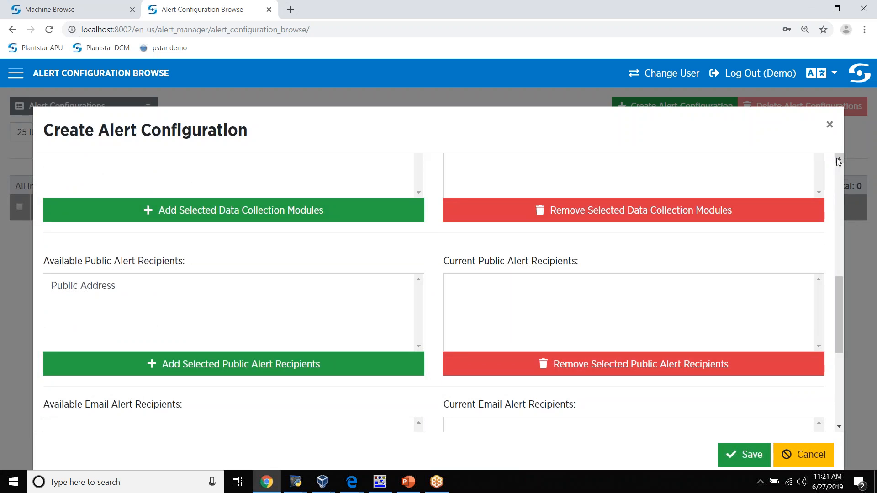
scroll(840, 163, "up", 2)
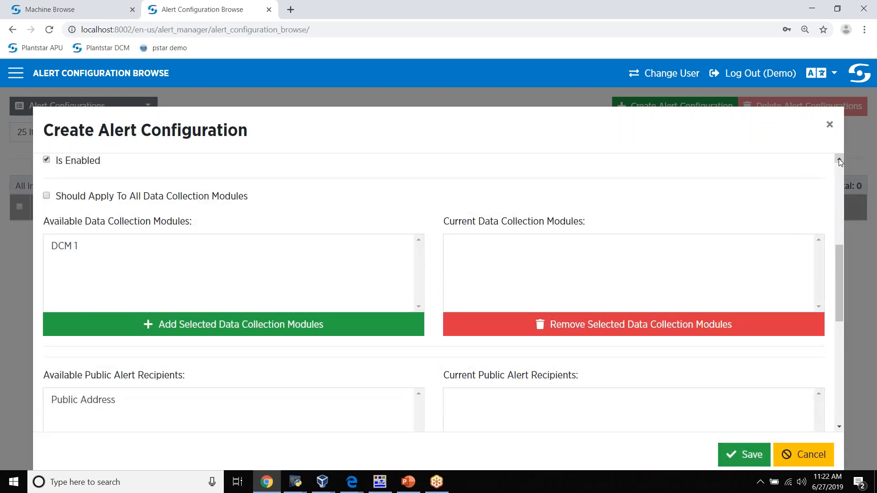
scroll(839, 162, "up", 5)
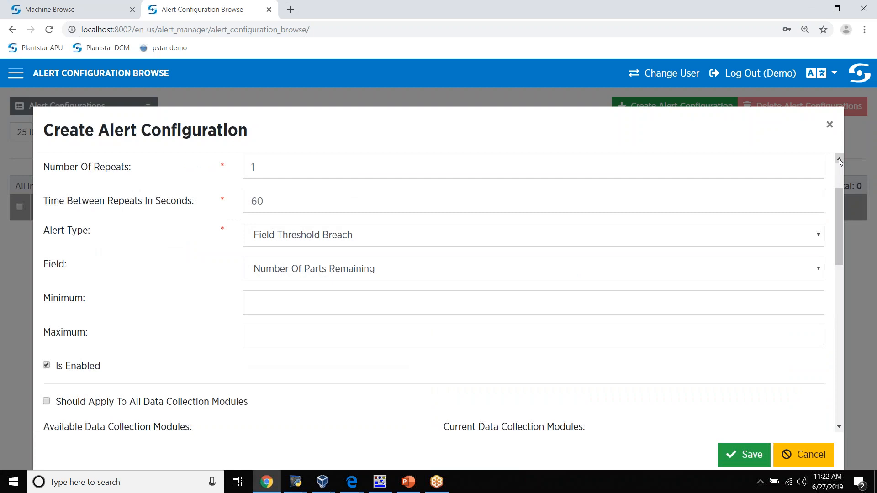
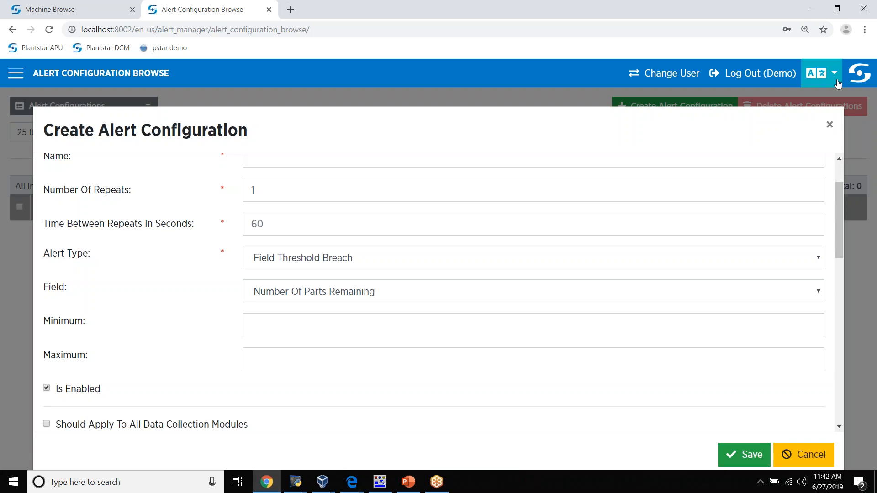
left_click(830, 127)
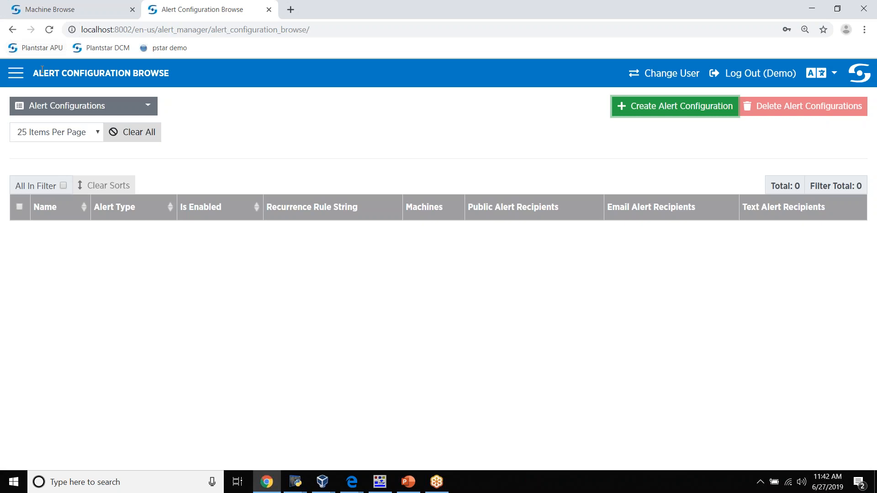
Reopen the new alert configuration form, look through its settings down to the alert recipients, and close it without saving
left_click(641, 109)
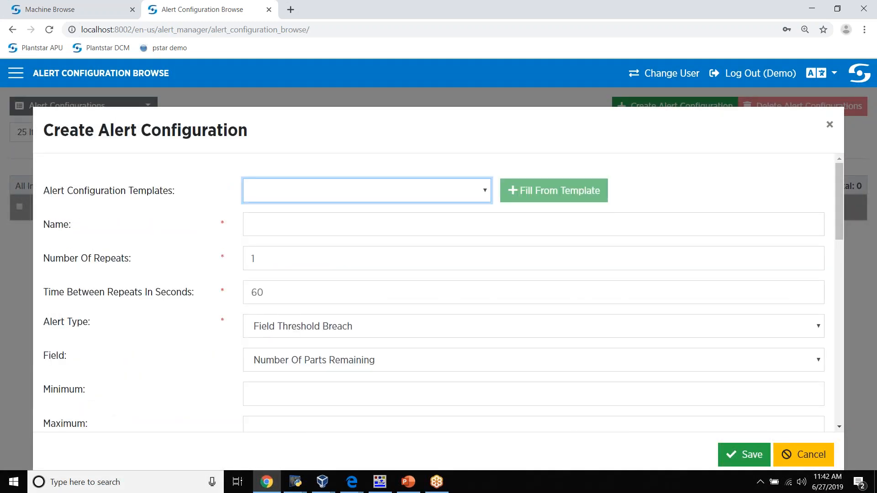
left_click(840, 426)
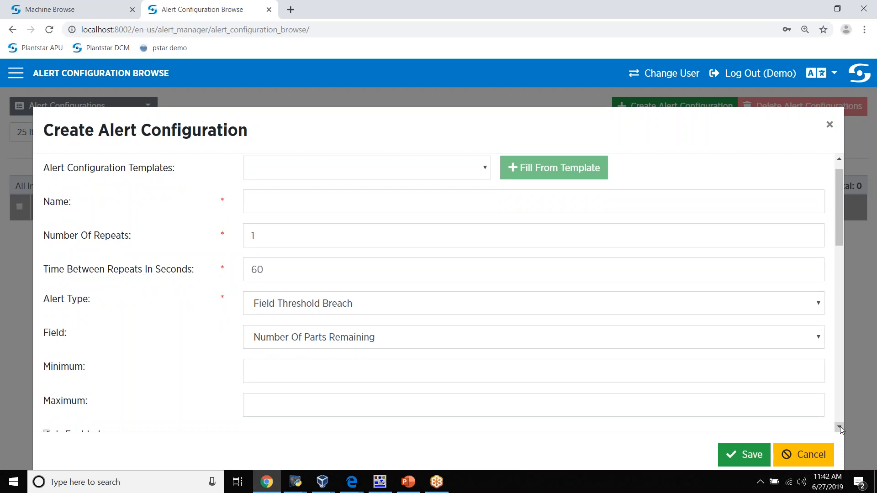
left_click(840, 426)
left_click(840, 427)
left_click(841, 426)
left_click(840, 427)
left_click(840, 426)
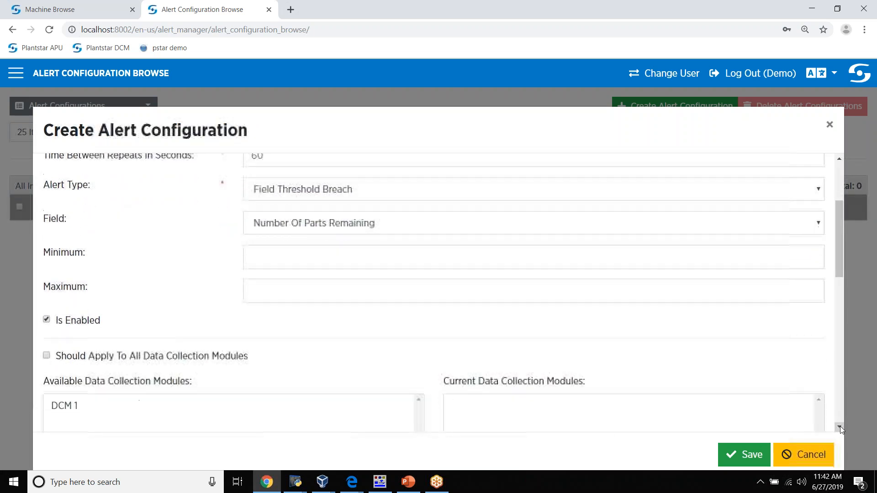
left_click(840, 426)
left_click(840, 427)
left_click(840, 426)
left_click(840, 426)
left_click(840, 426)
left_click(840, 426)
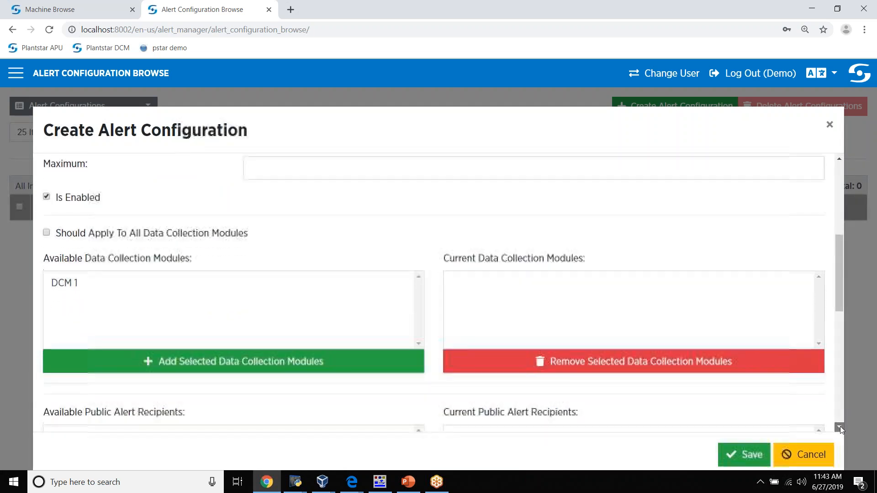
left_click(840, 426)
left_click(840, 426)
left_click(840, 426)
left_click(840, 426)
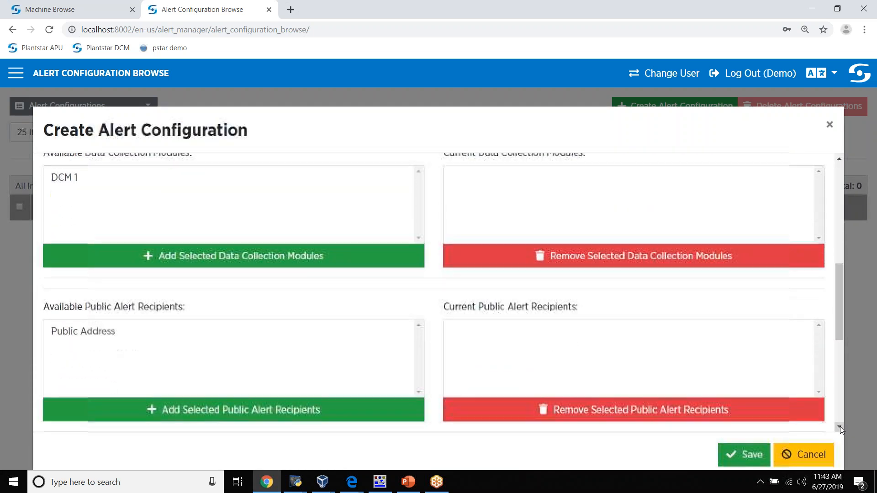
left_click(840, 426)
left_click(840, 426)
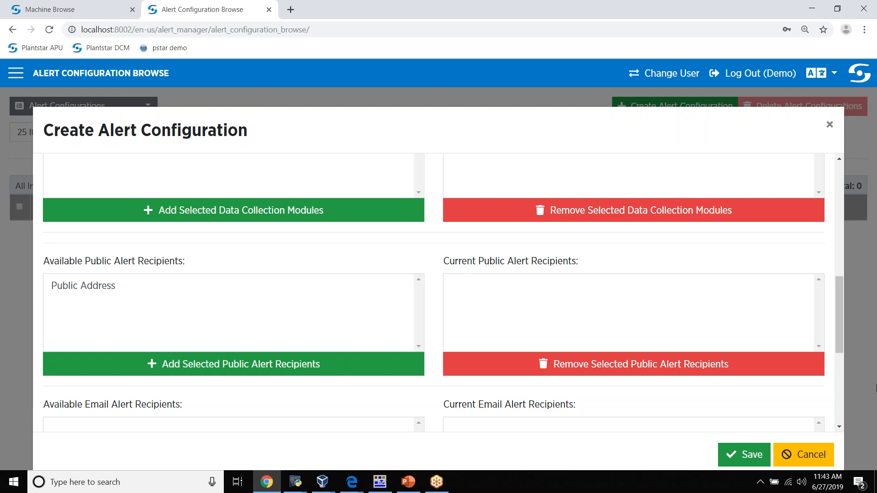
left_click(830, 127)
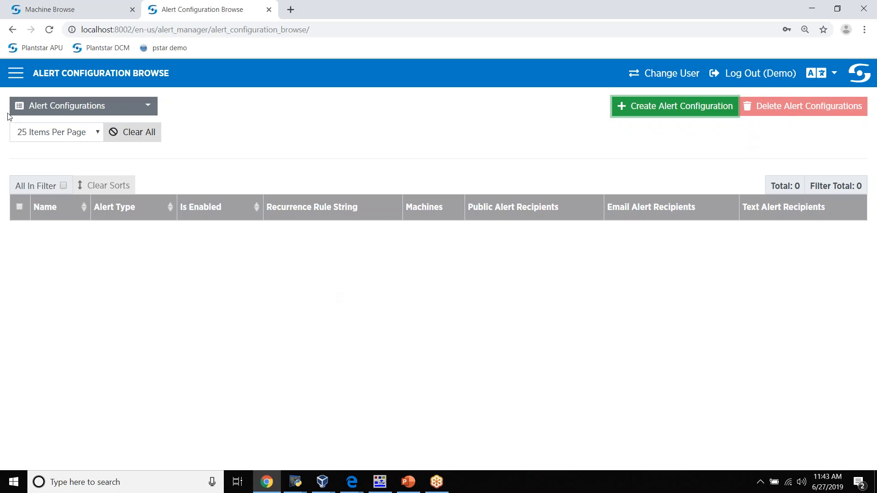
Open the tools configuration list and show the related tool categories, such as tool types, groups and maintenance configurations
left_click(18, 81)
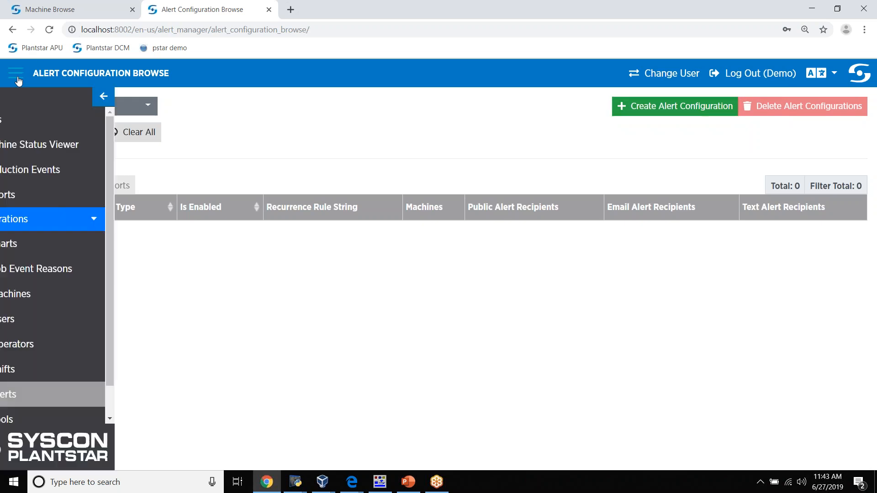
left_click(45, 420)
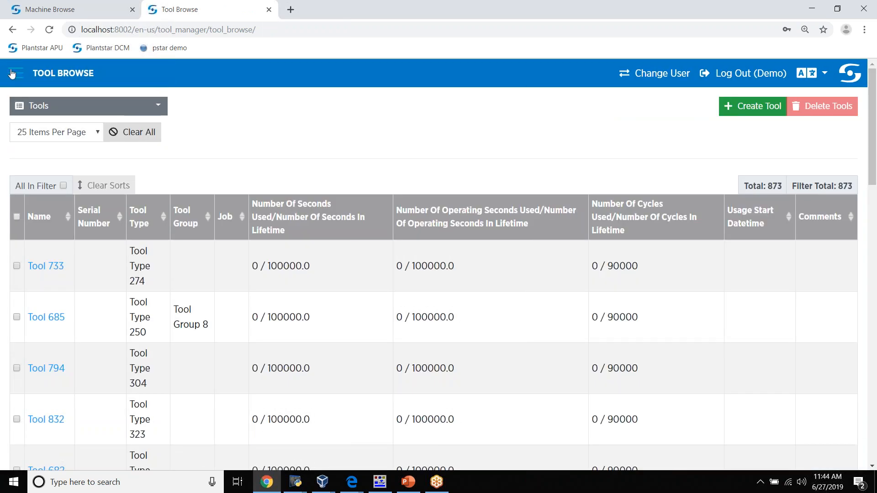
left_click(62, 113)
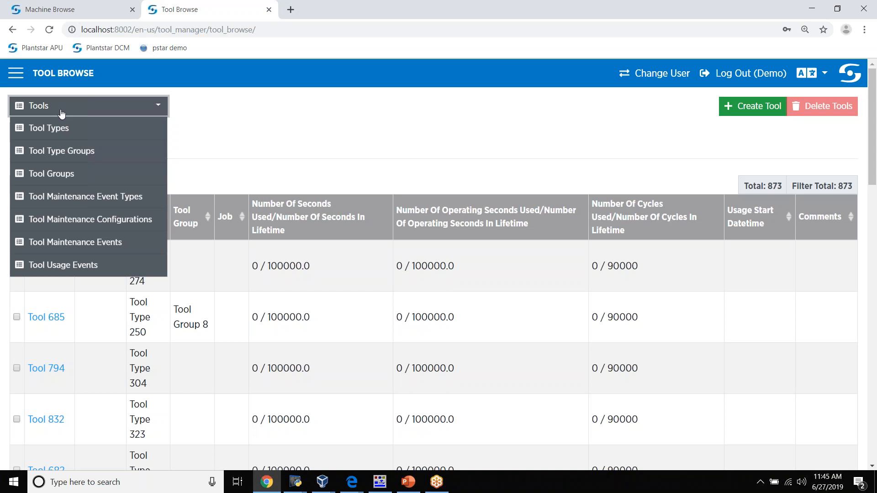
Look through the available configuration areas, open the machines configuration list and show its related machine groups option
left_click(15, 76)
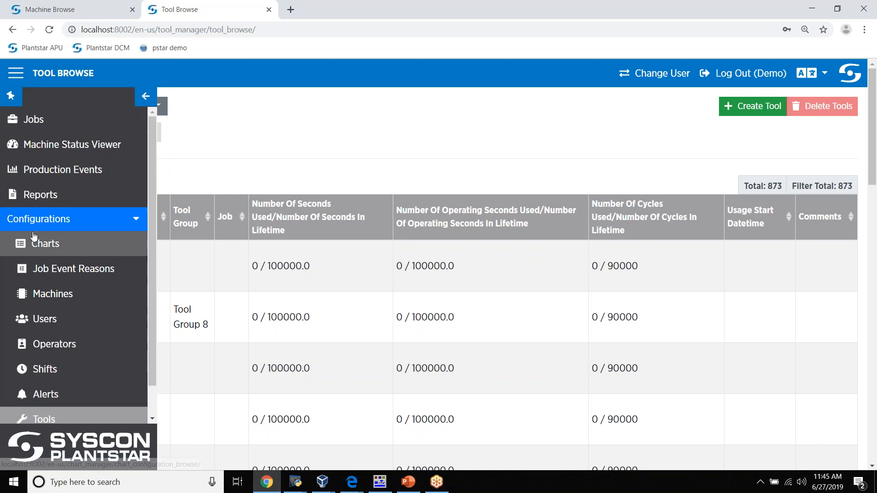
left_click(152, 419)
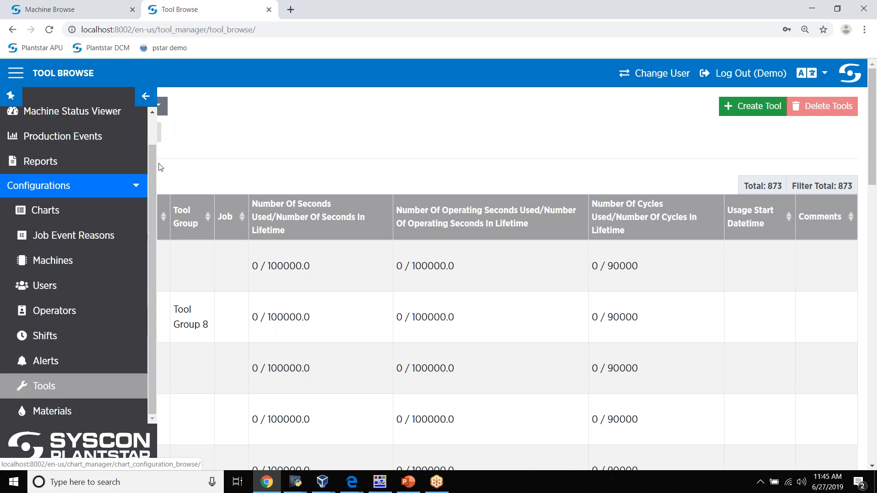
left_click(152, 114)
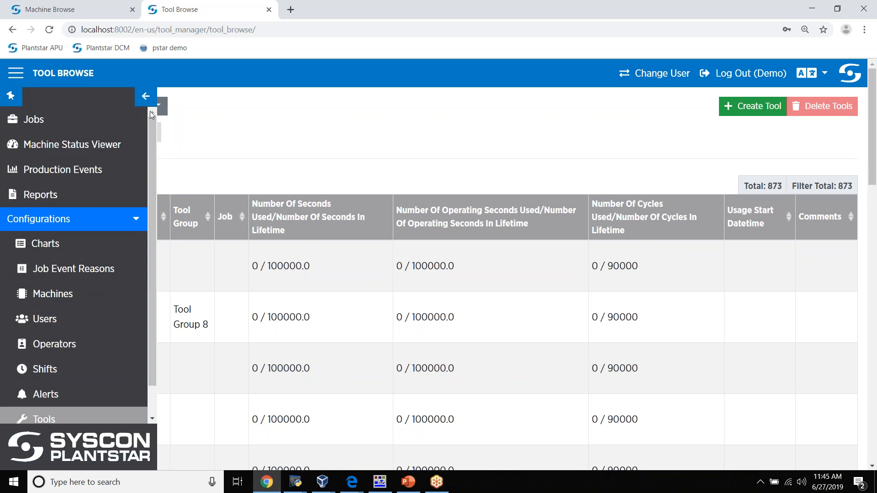
left_click(151, 416)
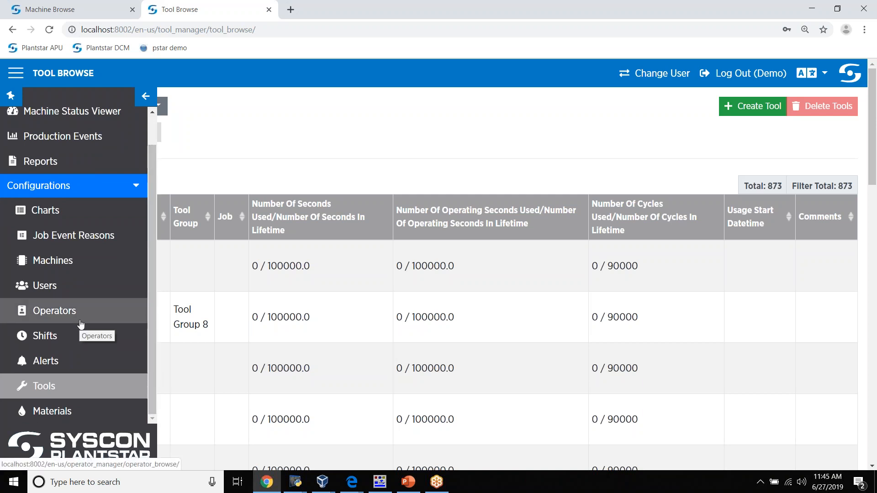
left_click(67, 259)
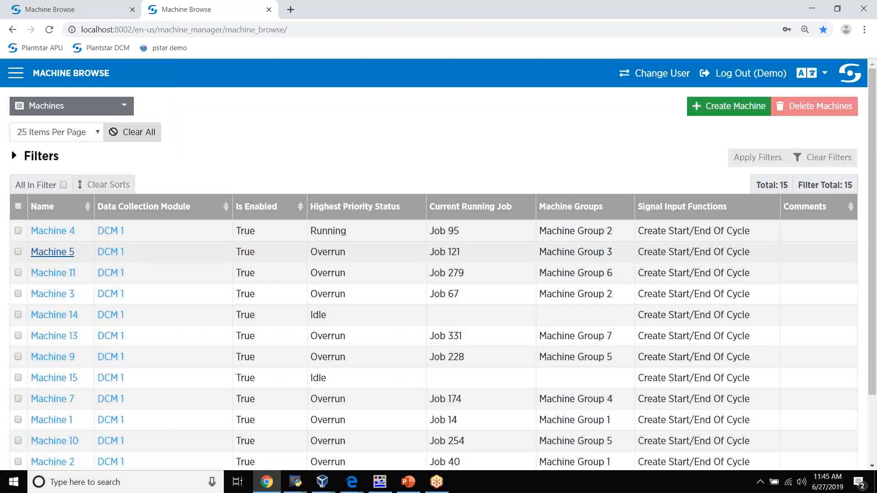
left_click(50, 107)
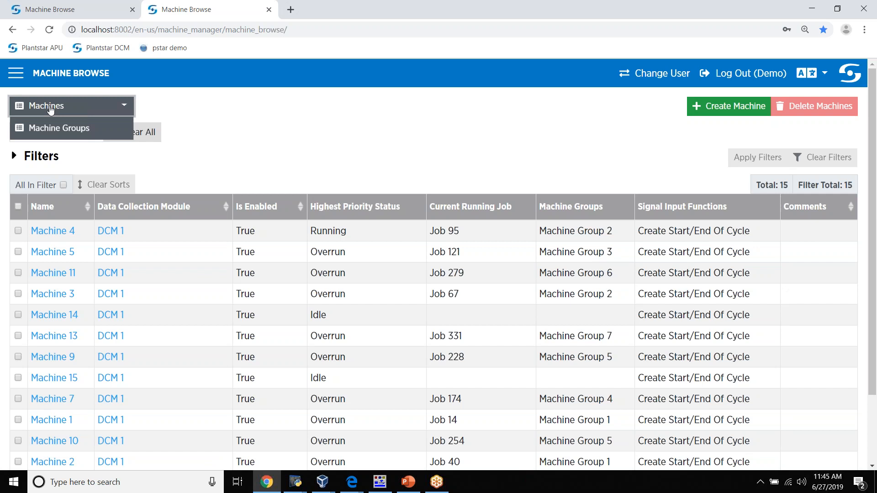
Open a new machine form, review its fields and data collection module choices, and close it without saving
left_click(728, 114)
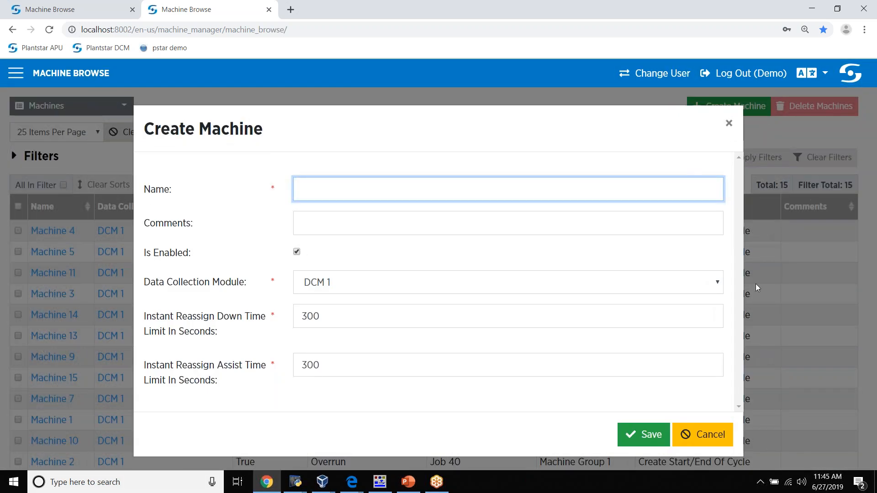
left_click(739, 406)
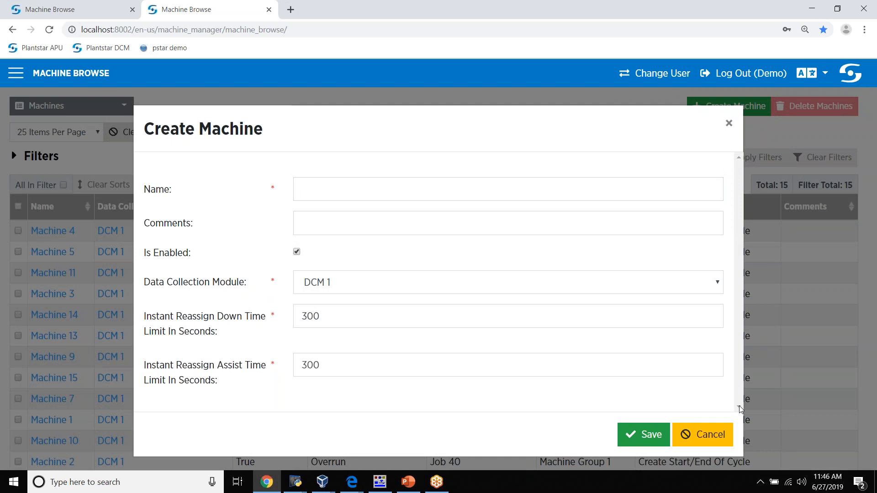
left_click(719, 285)
left_click(719, 284)
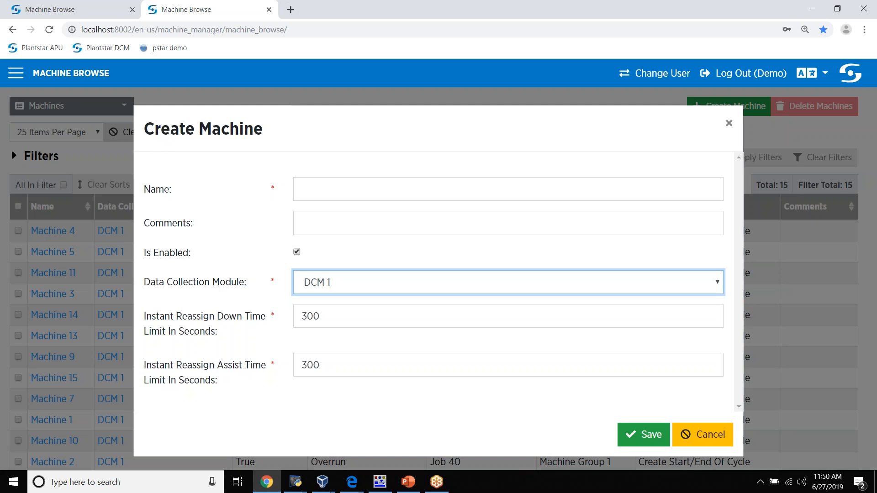
left_click(726, 121)
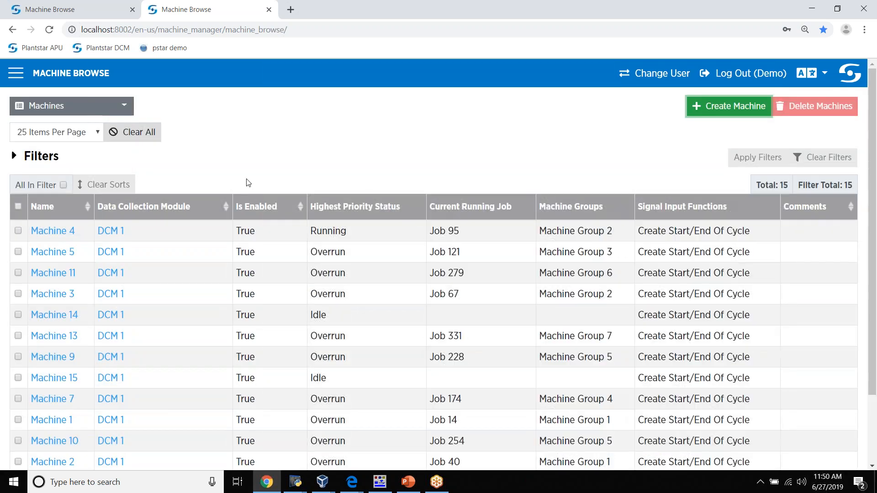
Open the production event dashboard and look through its charts down to the OEE Per Hour and Average OEE Per Machine charts
left_click(15, 83)
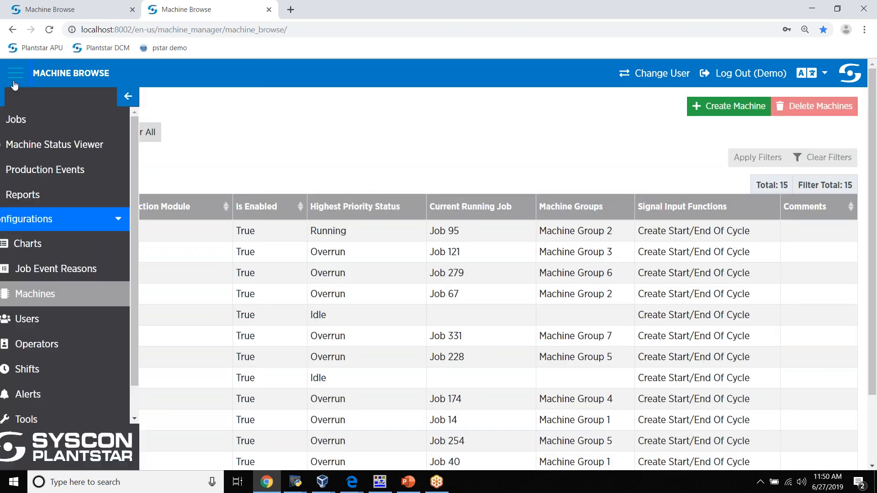
left_click(28, 169)
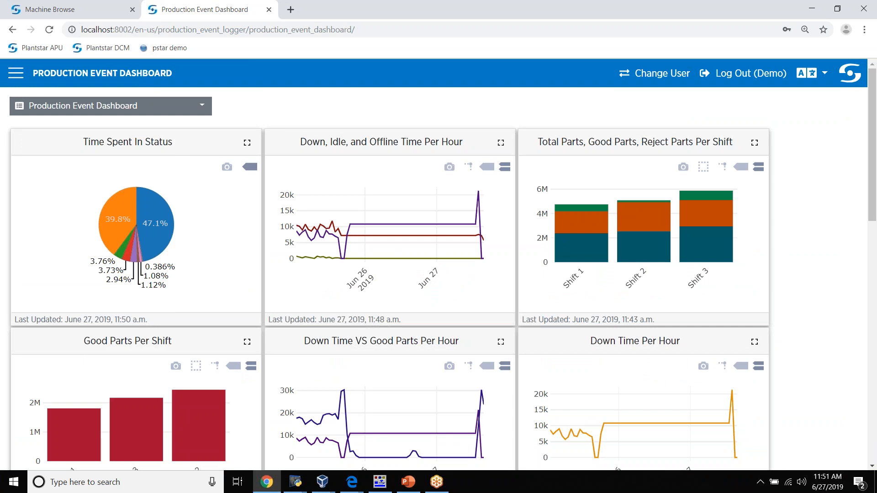
scroll(438, 269, "down", 1)
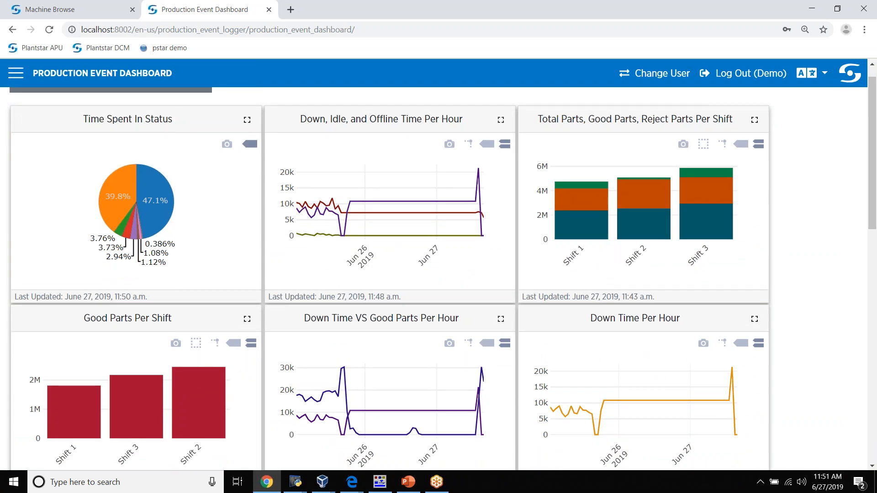
scroll(439, 274, "down", 5)
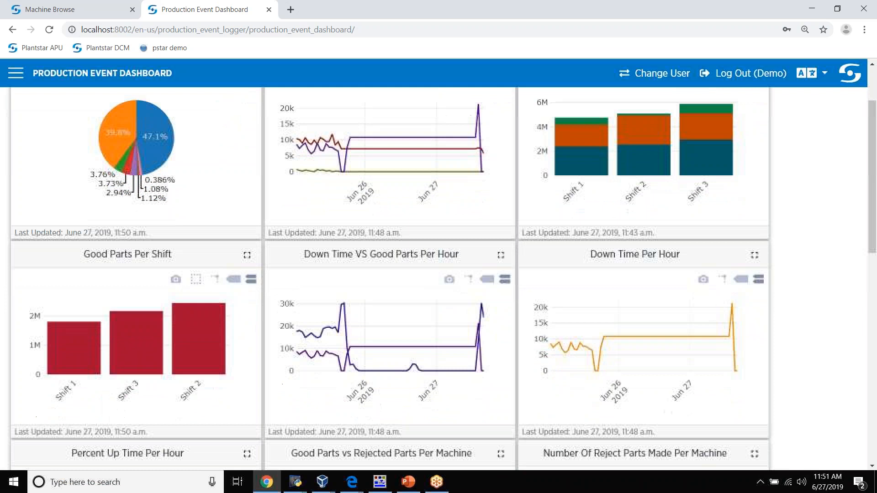
scroll(439, 275, "down", 5)
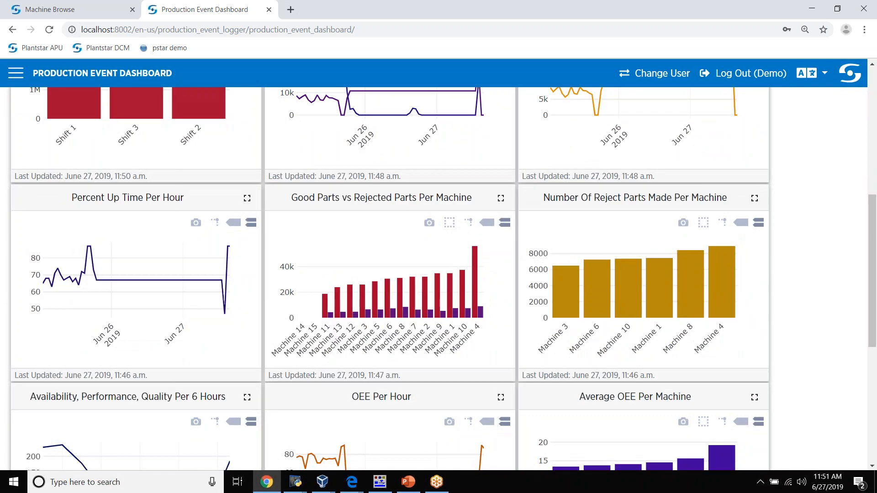
scroll(438, 278, "down", 3)
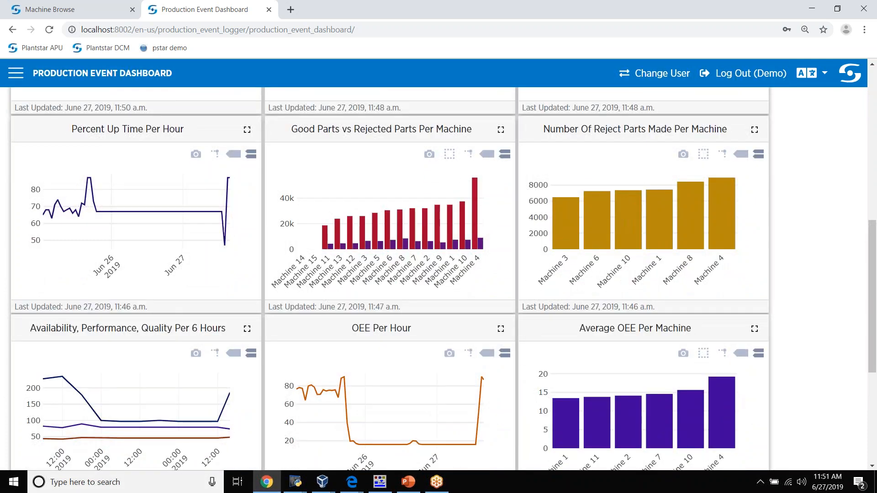
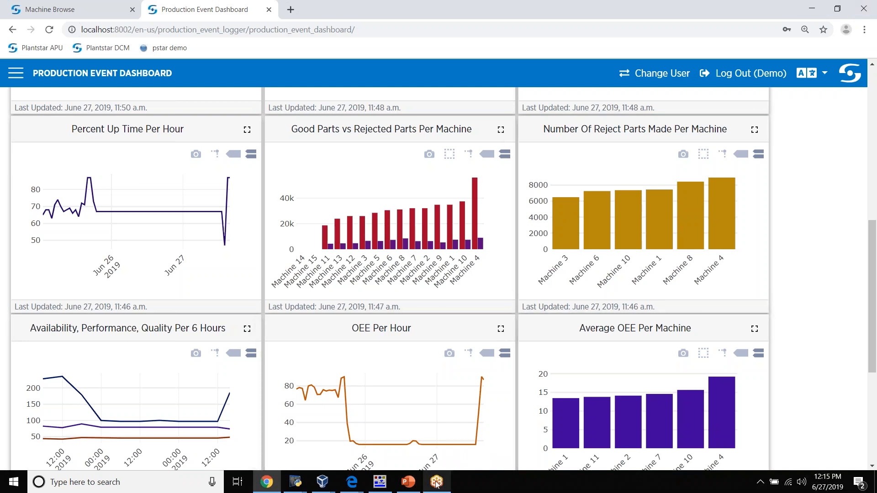
Switch to the GoToMeeting window
mouse_move(437, 484)
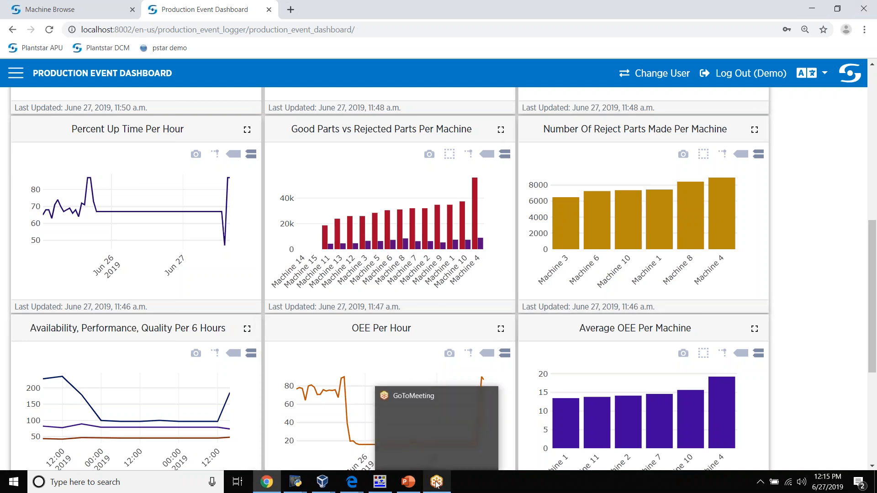
left_click(436, 482)
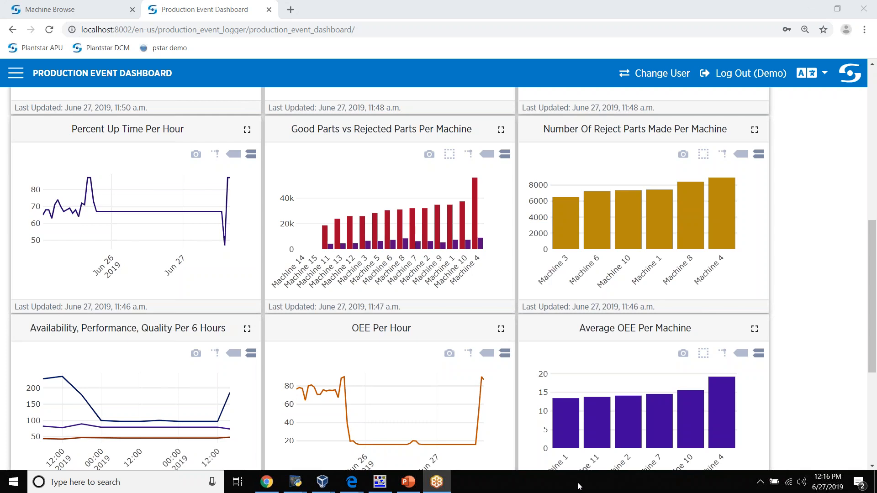